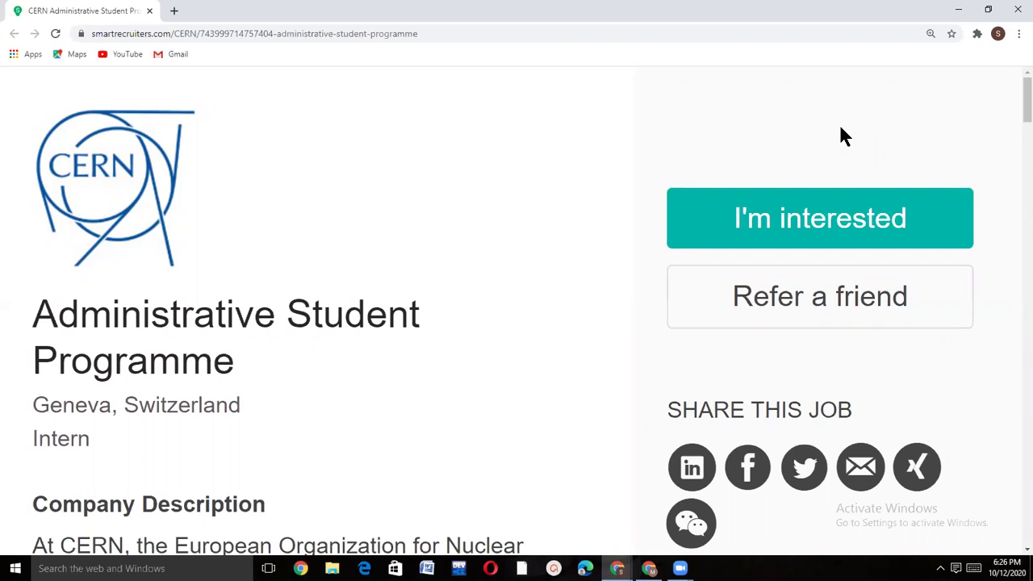
# - Start the Administrative Student Programme application and fill in the applicant's name, email and city under Personal information
pyautogui.click(807, 223)
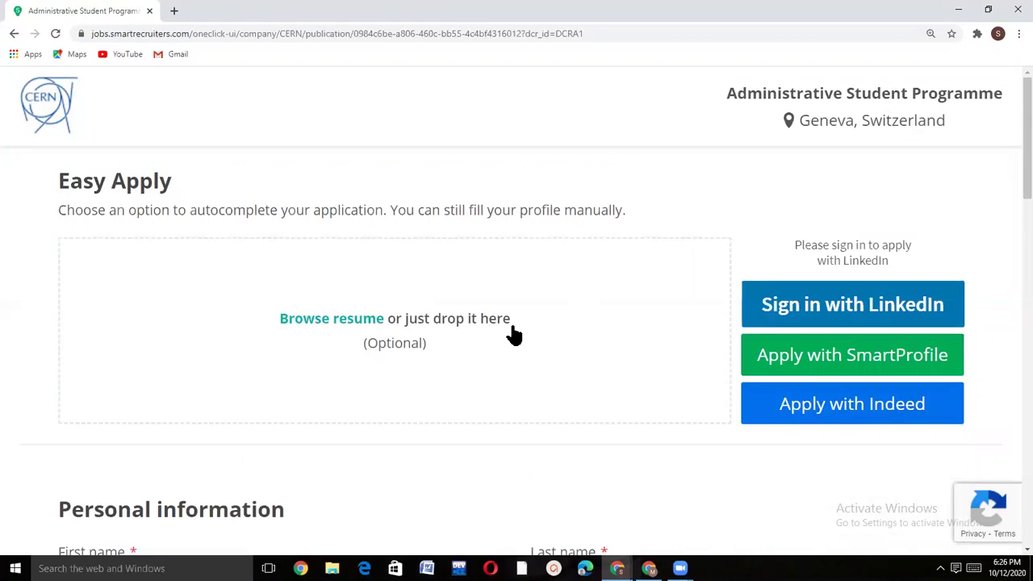
pyautogui.scroll(-3, 382, 308)
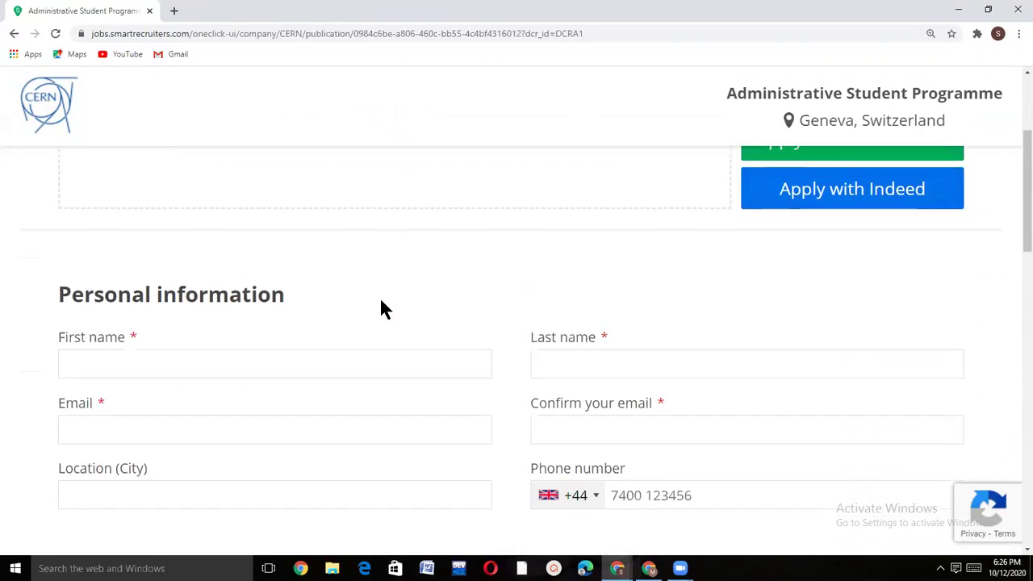
pyautogui.scroll(-2, 381, 308)
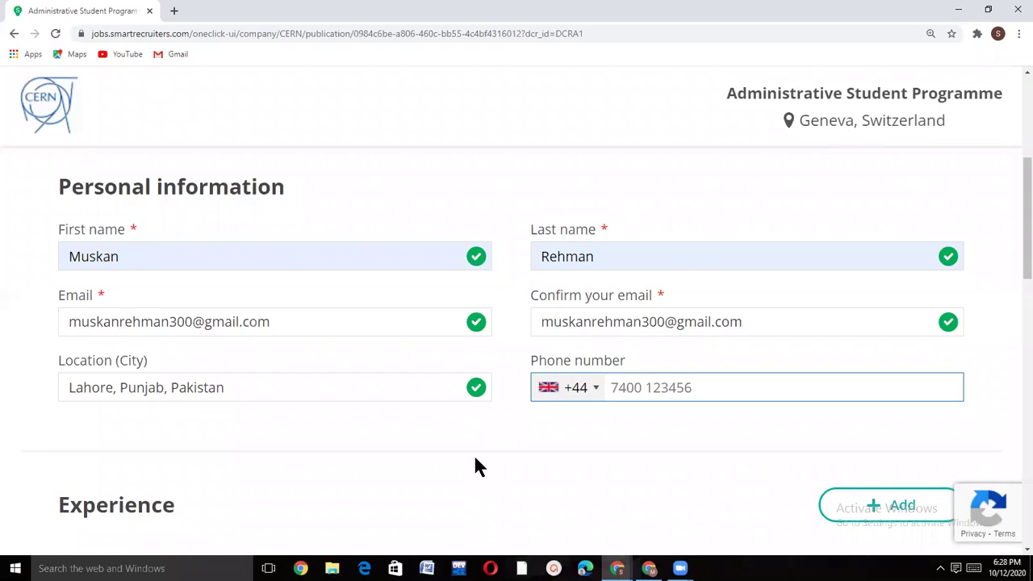
# - Add and save a work experience entry in Islamabad, Pakistan, from Jun 2019 to Aug 2019, described as "I worked as an electrical engineer...."
pyautogui.scroll(-4, 475, 460)
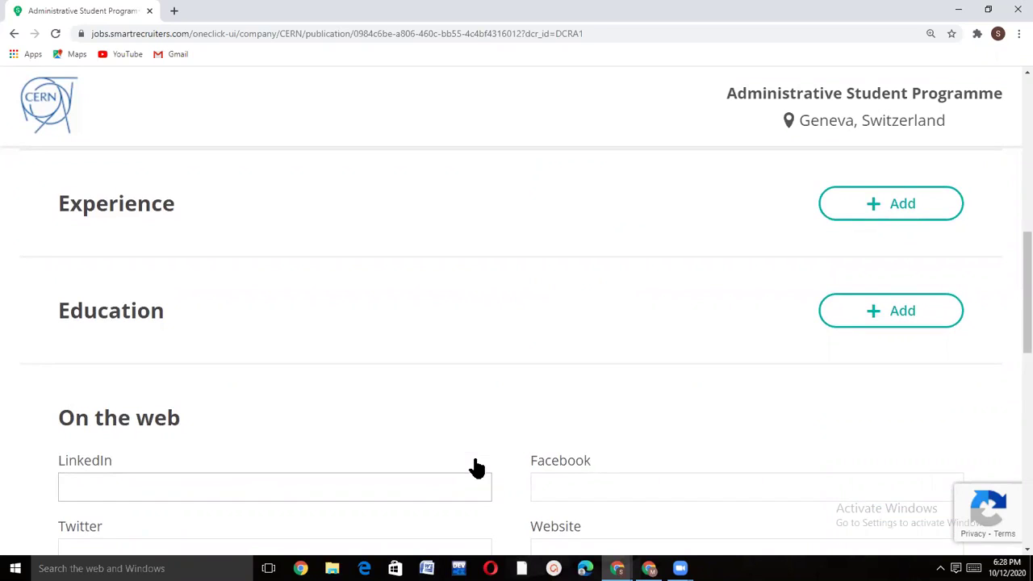
pyautogui.click(875, 213)
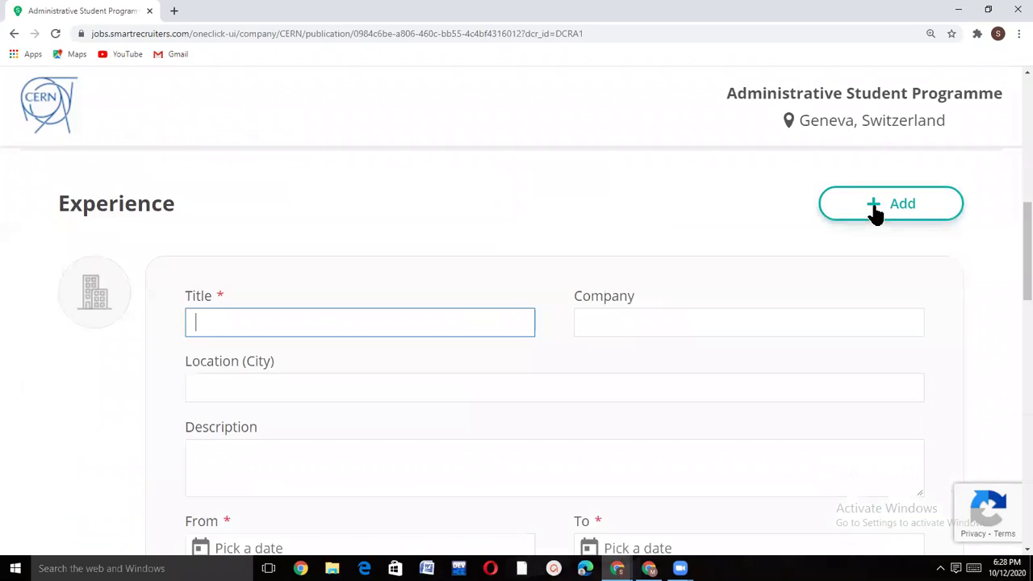
pyautogui.scroll(-2, 604, 331)
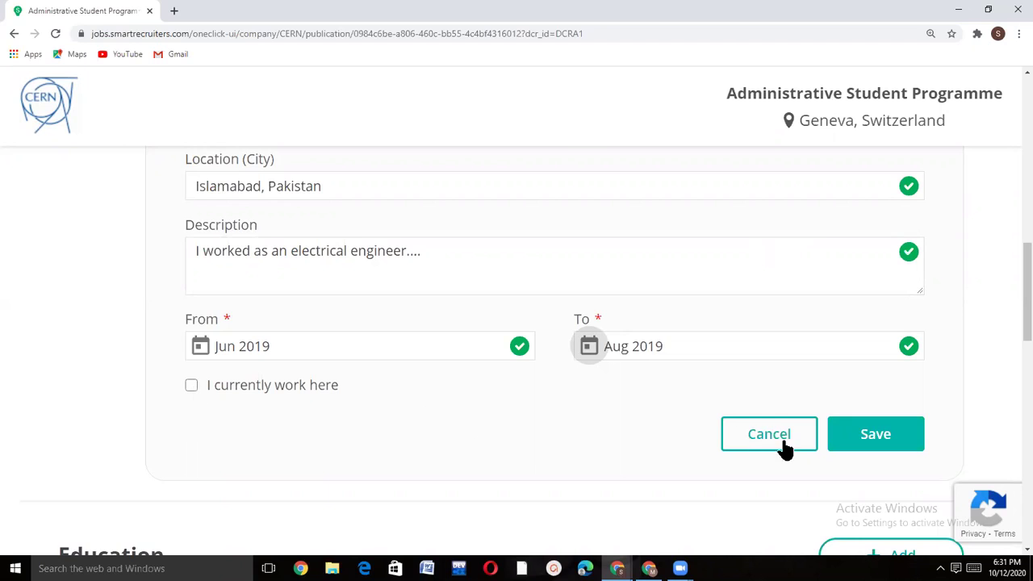
pyautogui.click(888, 434)
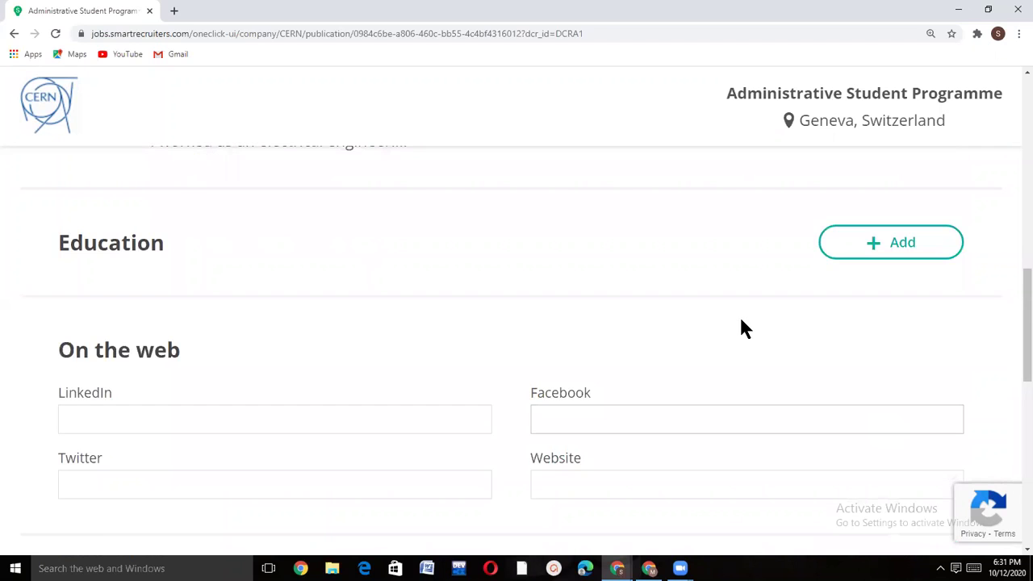
# - Add an education entry for University of Engineering and Technology Lahore with major "Maths, Calculus etc" and degree "Bs. electrical engineering"
pyautogui.scroll(-2, 742, 328)
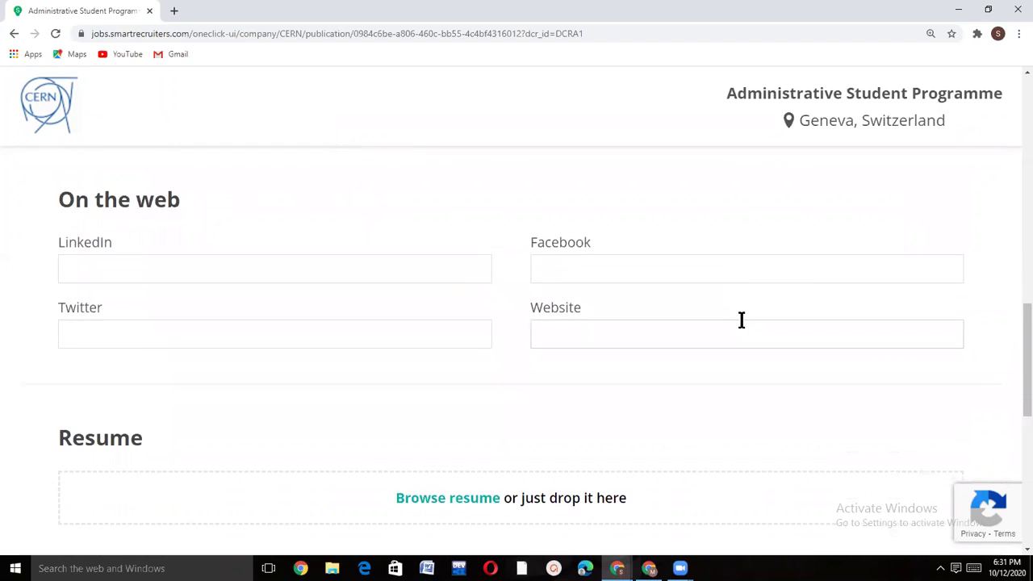
pyautogui.scroll(2, 742, 321)
pyautogui.scroll(-1, 744, 329)
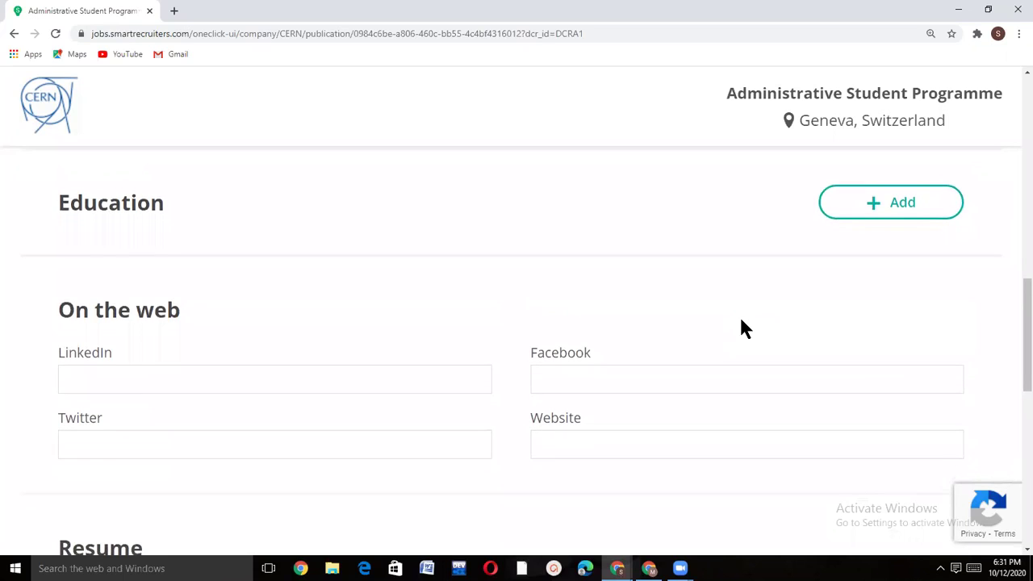
pyautogui.click(913, 203)
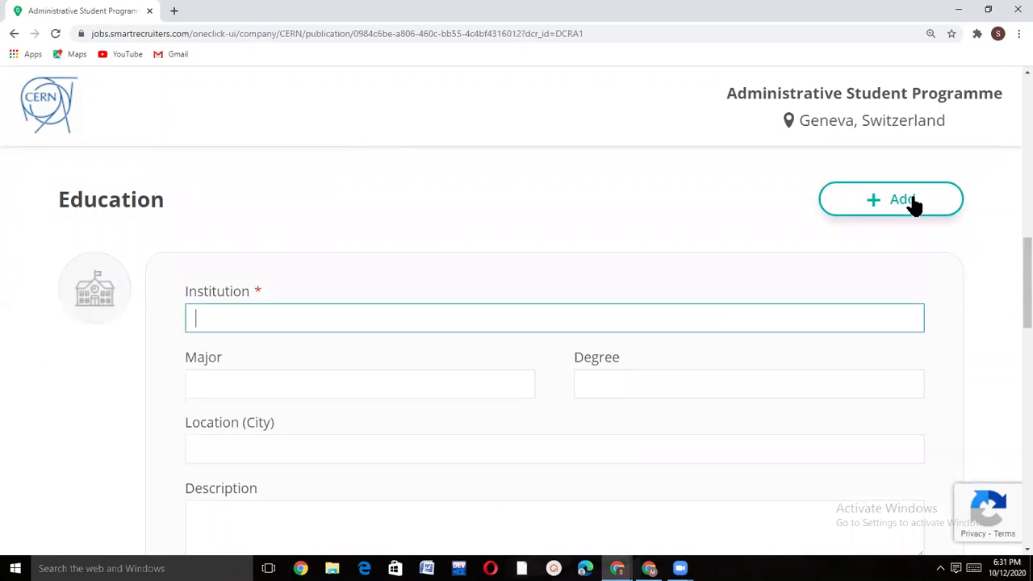
pyautogui.scroll(-2, 618, 187)
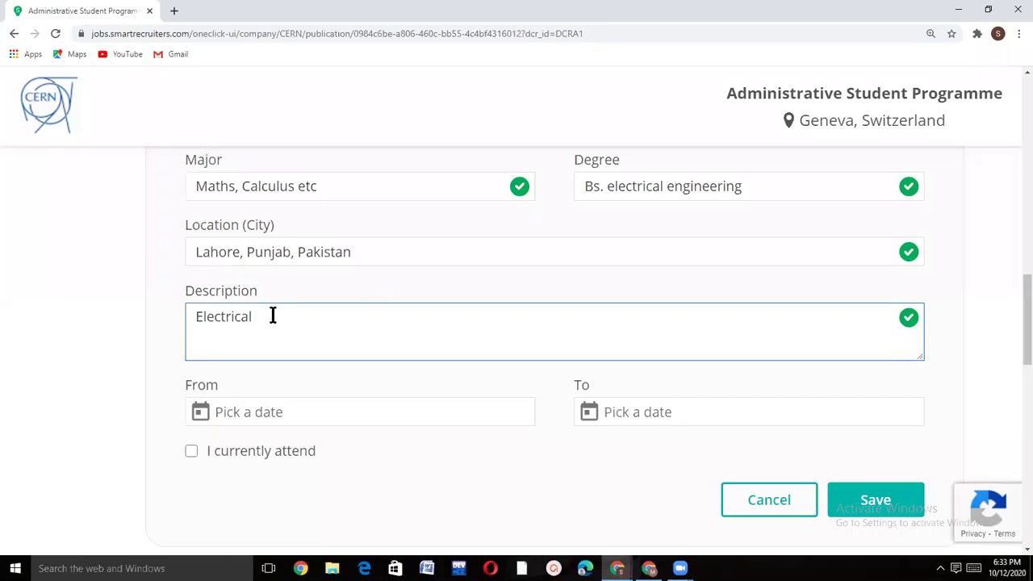
# - Complete the education entry's description as "Electrical engineering is all about.."
pyautogui.write('engin')
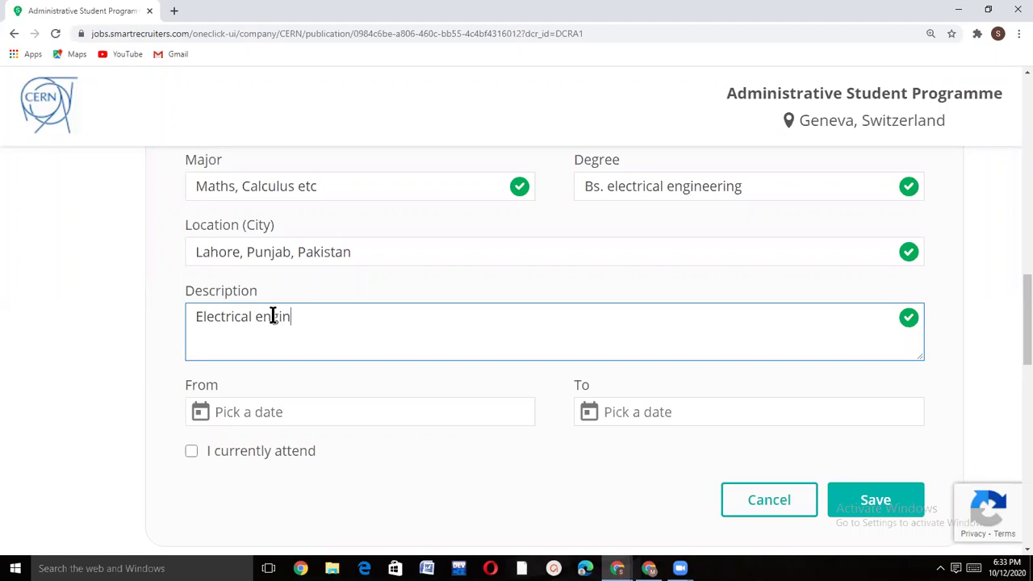
pyautogui.write('eering')
pyautogui.scroll(2, 273, 315)
pyautogui.scroll(-2, 273, 315)
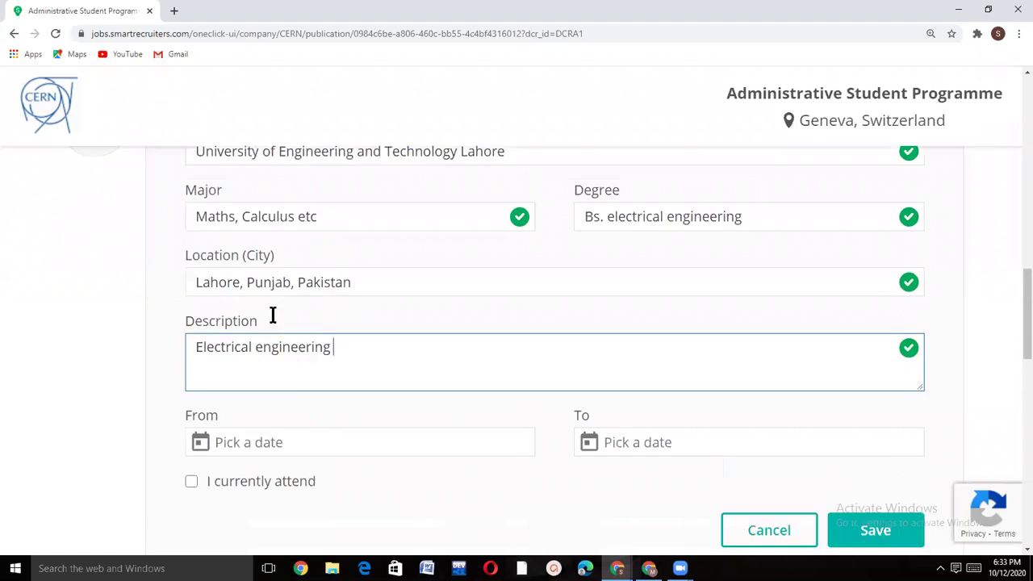
pyautogui.write('is al')
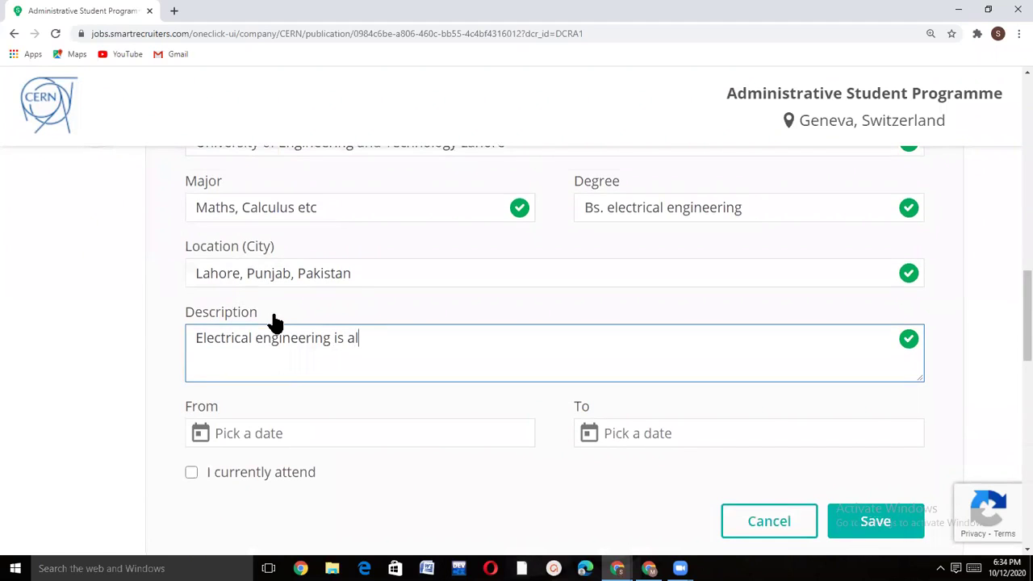
pyautogui.write('l about..')
pyautogui.scroll(-1, 274, 321)
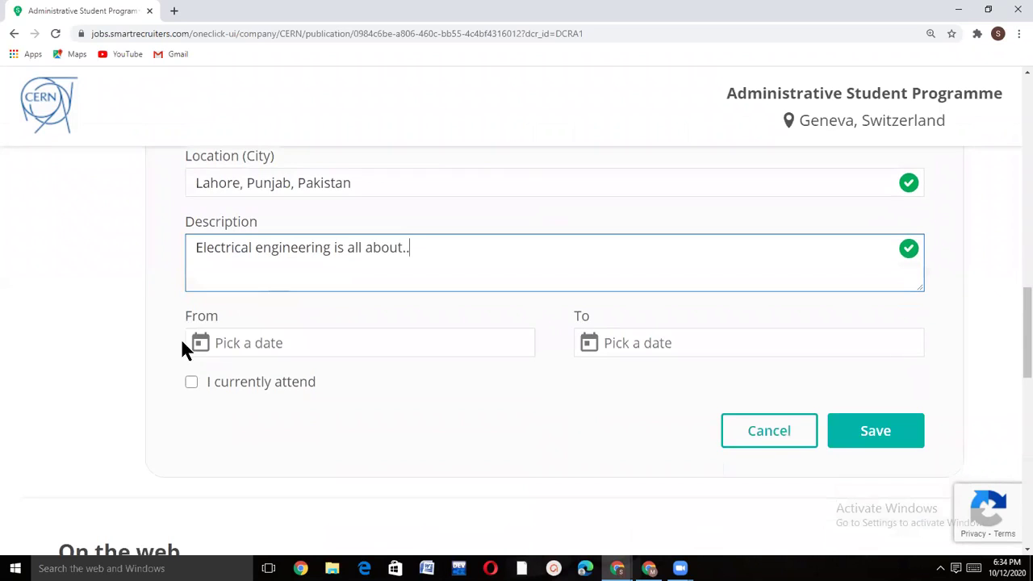
# - Set the education period from Aug 2017 to Oct 2020 and save the entry
pyautogui.click(201, 353)
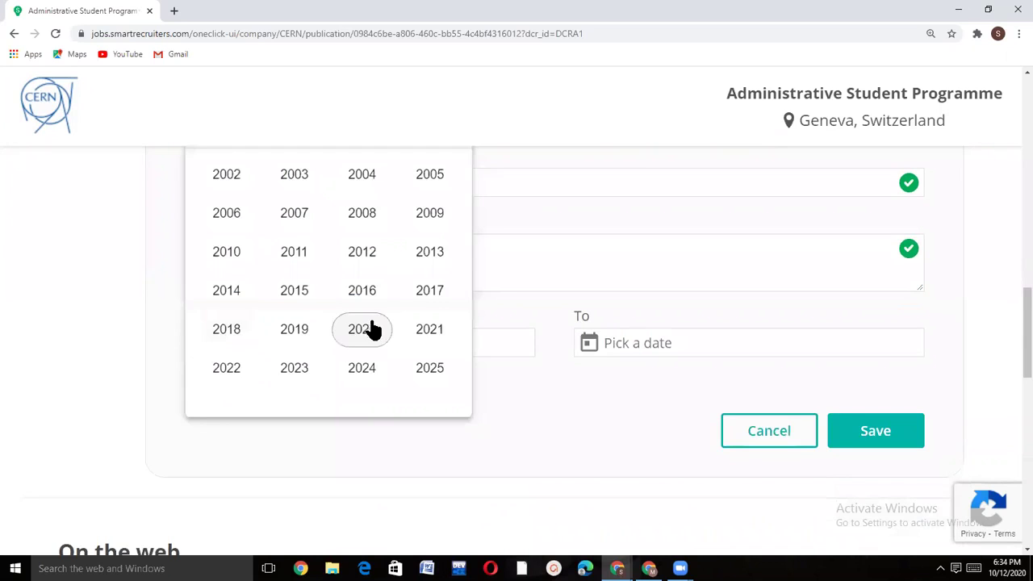
pyautogui.click(448, 300)
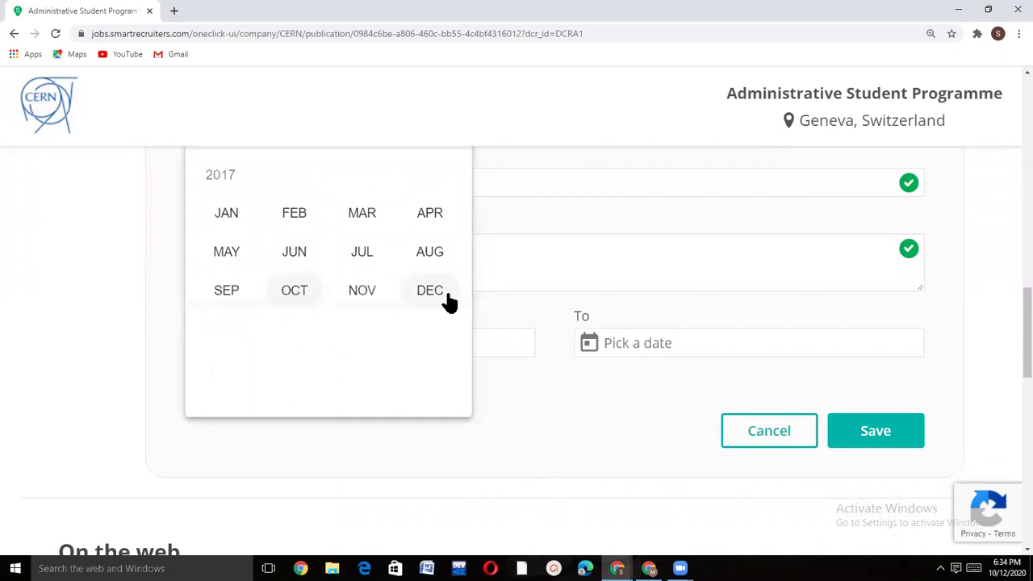
pyautogui.click(424, 257)
pyautogui.click(590, 348)
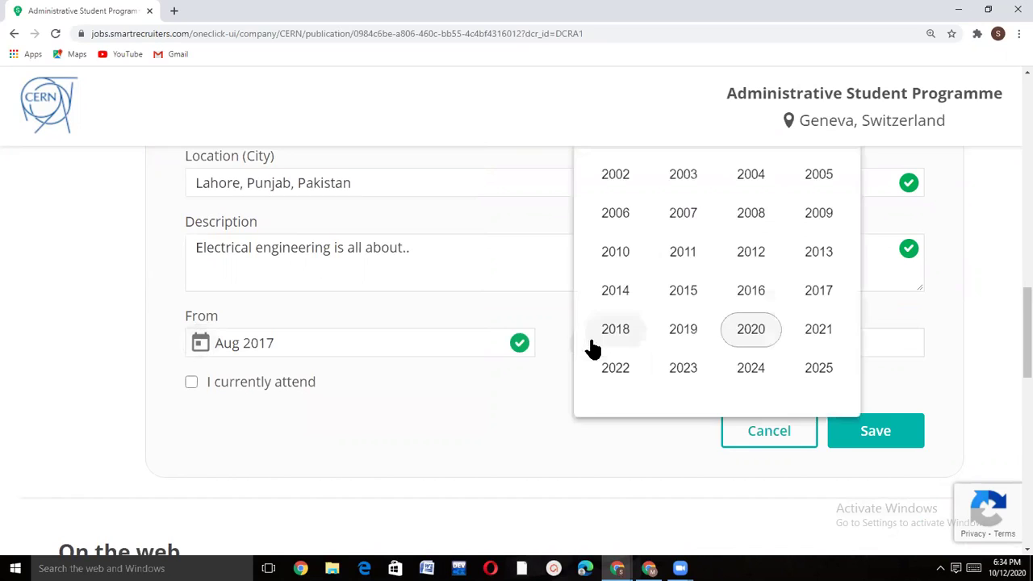
pyautogui.click(759, 332)
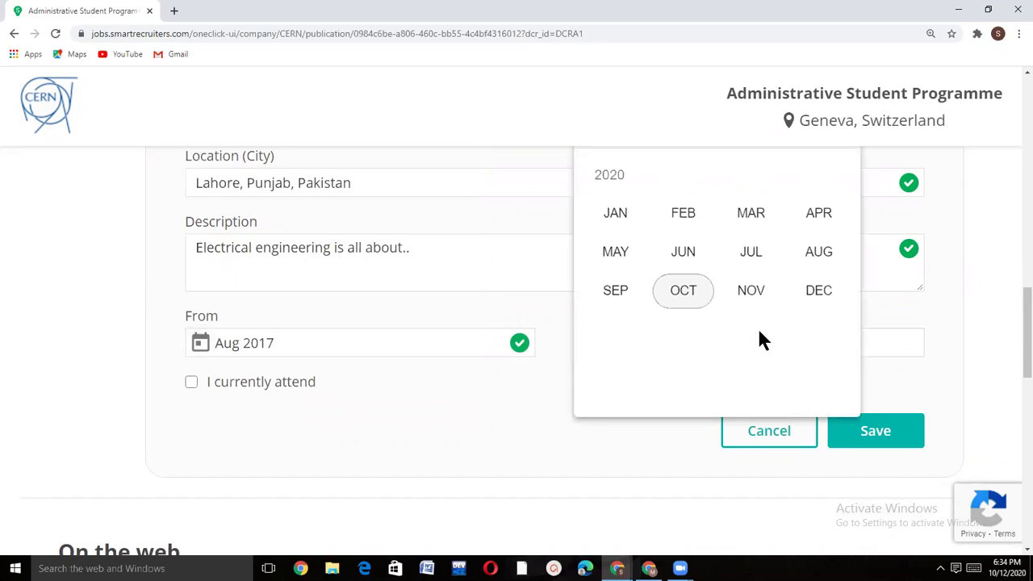
pyautogui.click(687, 298)
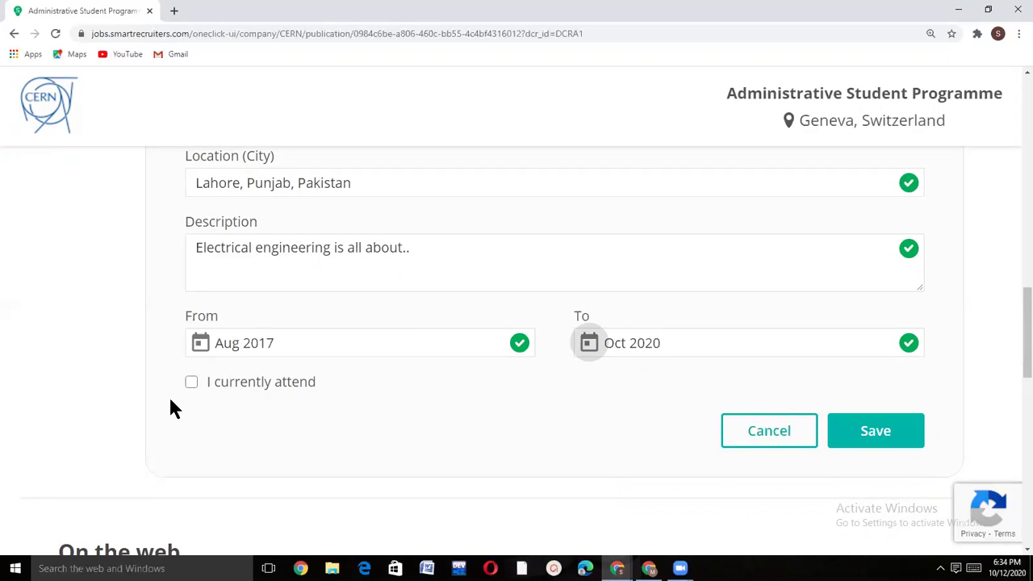
pyautogui.click(885, 439)
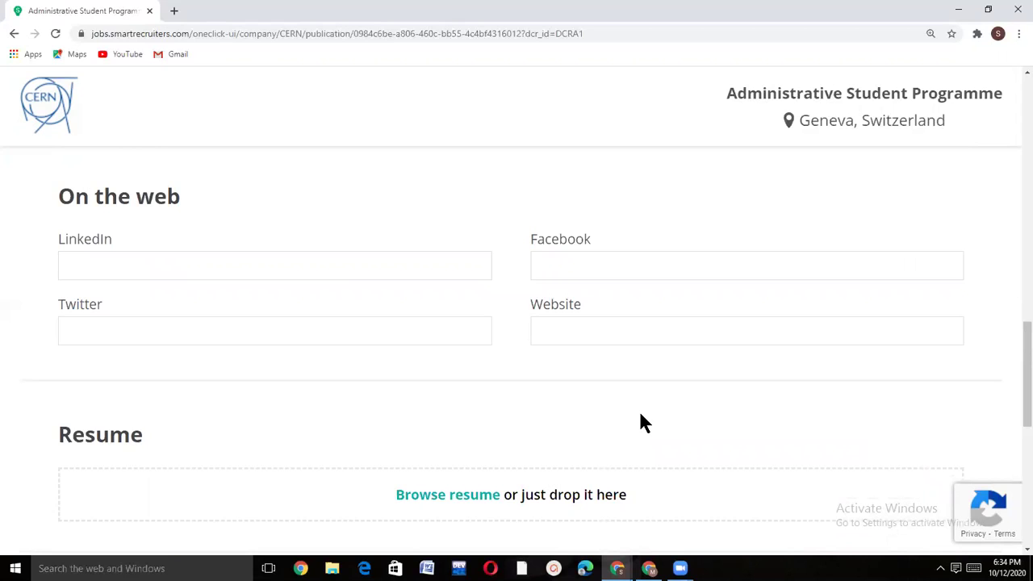
# - Attach Resume.pdf, enter "I am interested in this internship beacause..." as the hiring manager message, and continue to the preliminary questions
pyautogui.scroll(-3, 640, 416)
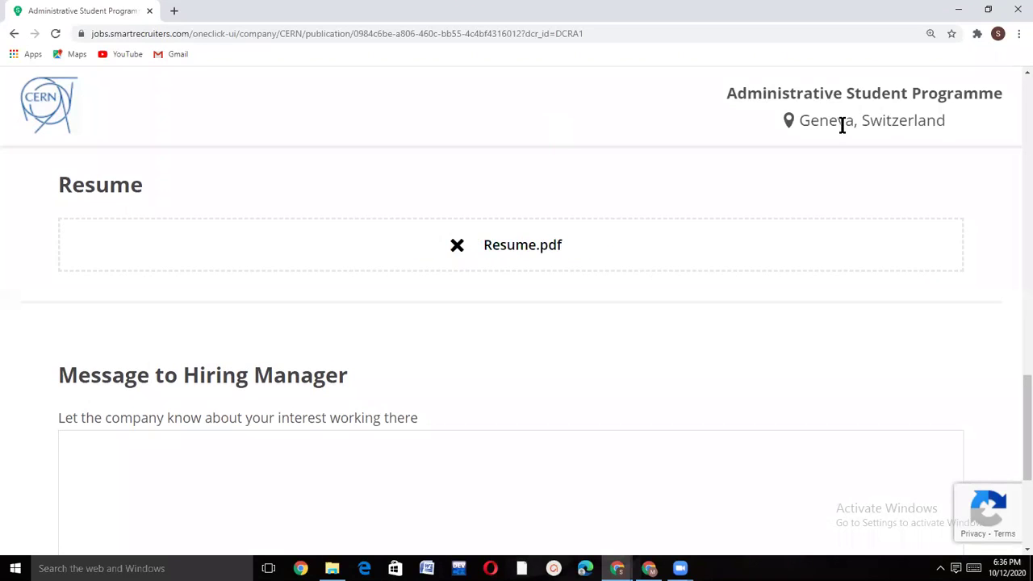
pyautogui.scroll(-2, 669, 311)
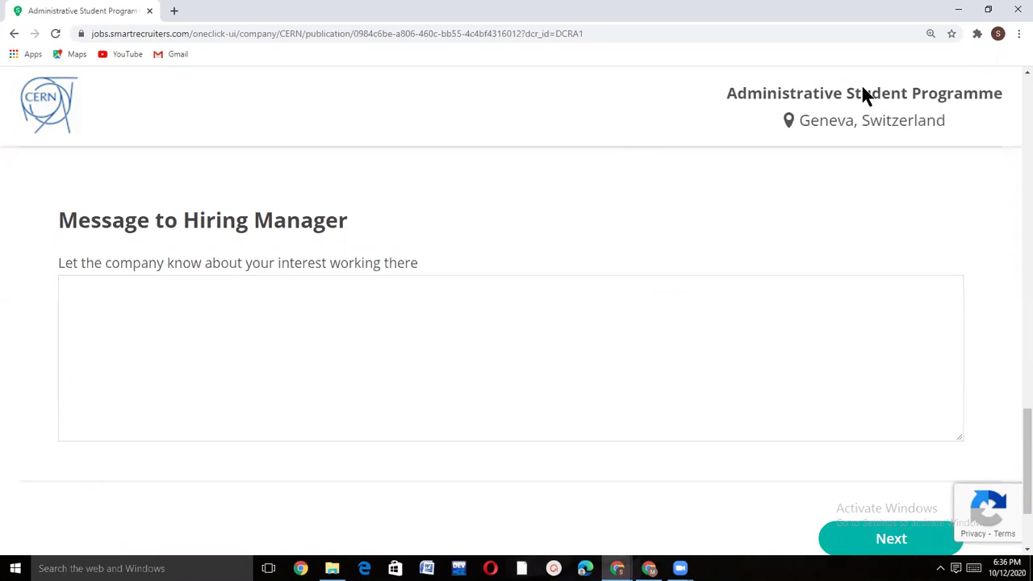
pyautogui.write('I am interested in this internship beacause...')
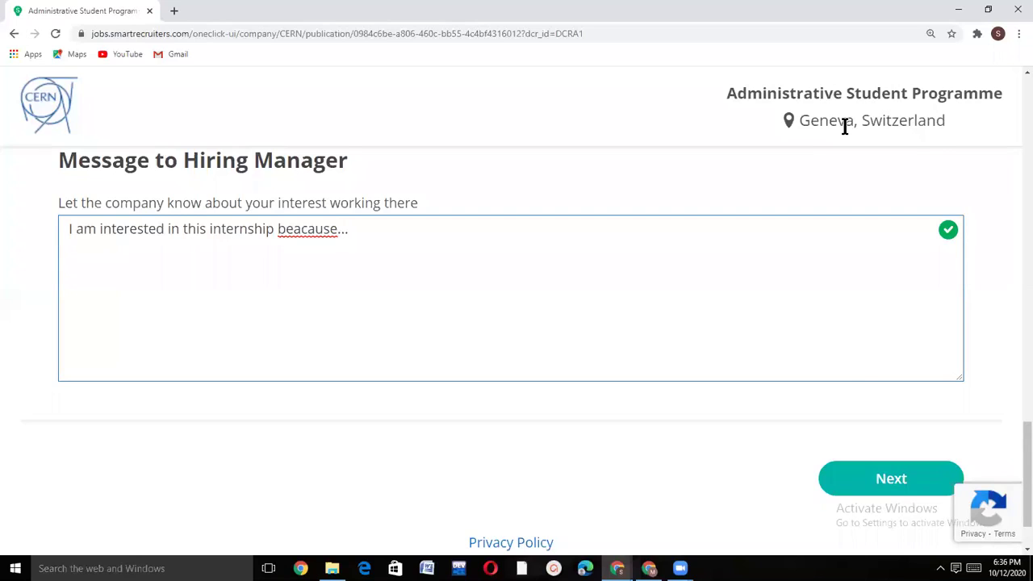
pyautogui.click(887, 484)
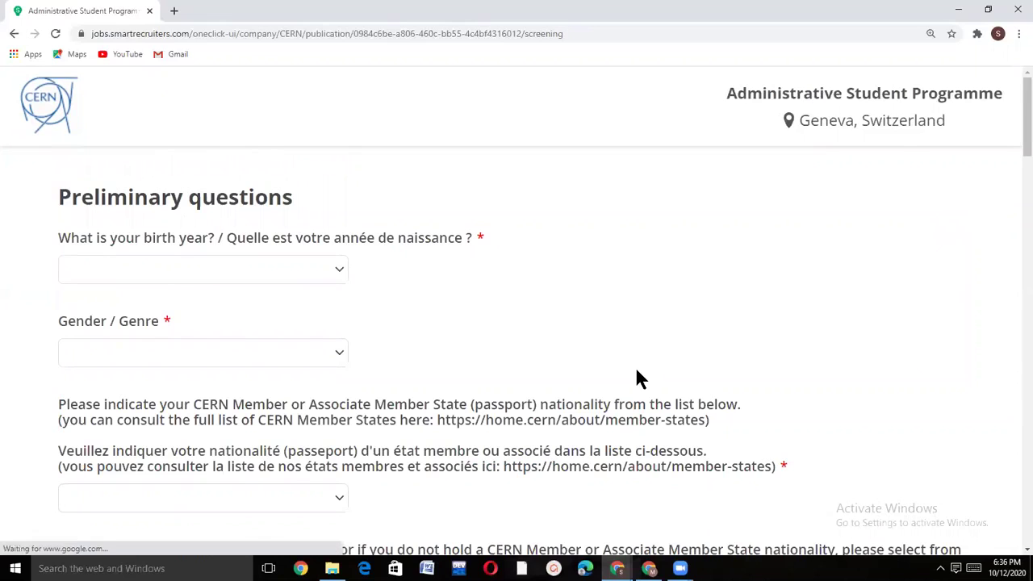
# - Answer the first preliminary questions by selecting the applicant's birth year and Female / Femme as the gender
pyautogui.click(337, 271)
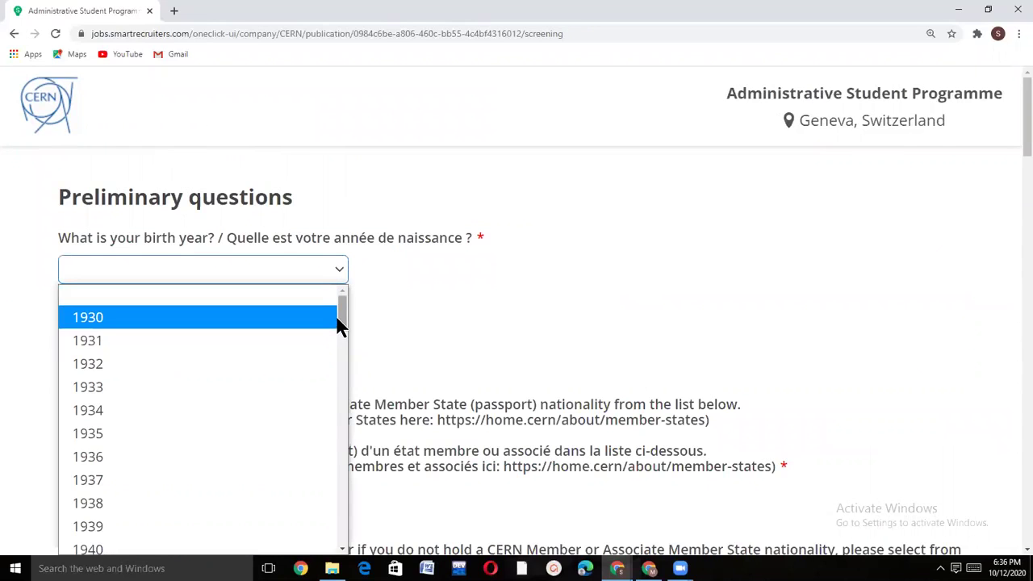
pyautogui.moveTo(339, 316); pyautogui.dragTo(347, 525)
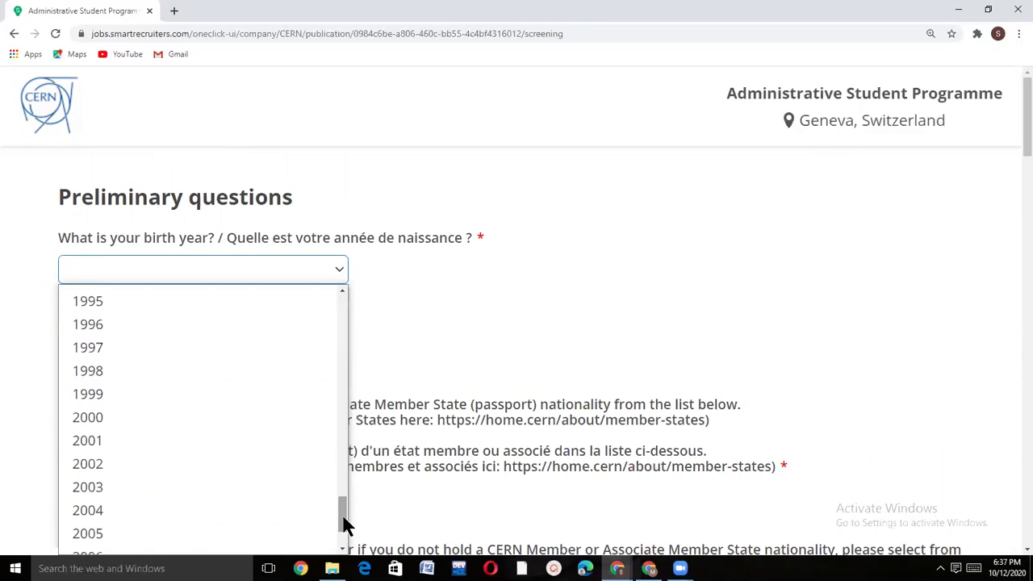
pyautogui.click(84, 373)
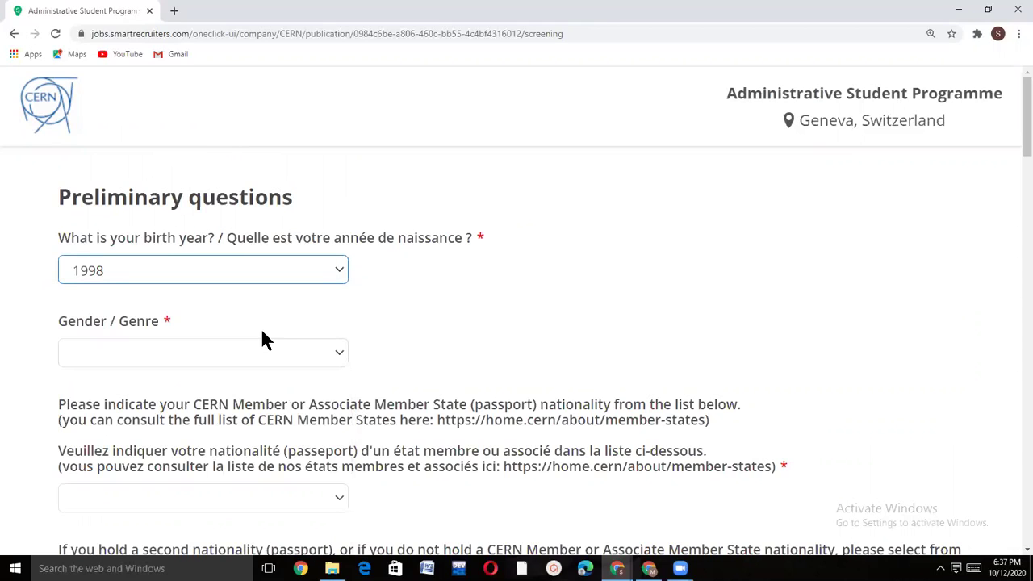
pyautogui.click(339, 353)
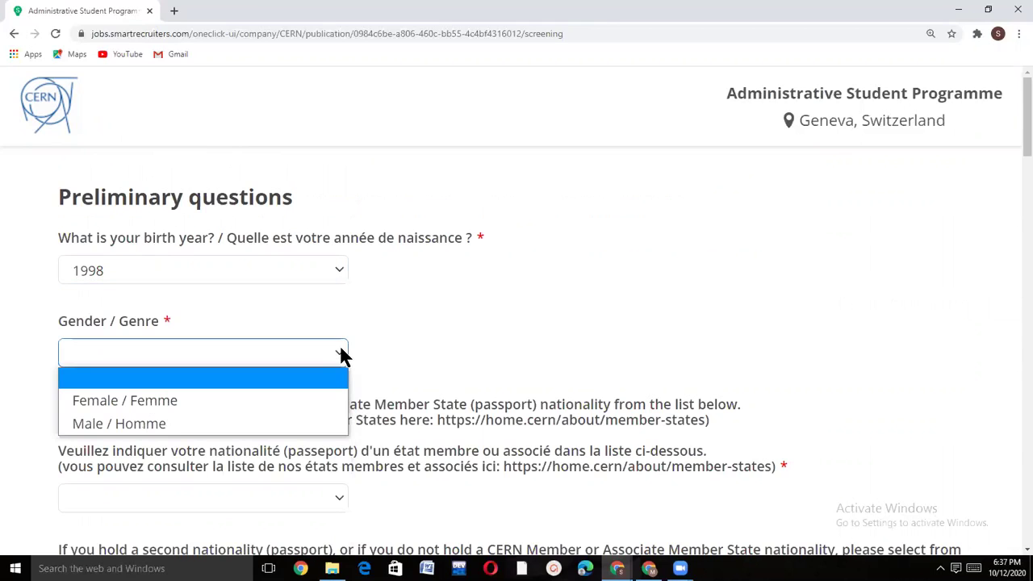
pyautogui.click(151, 408)
# - Select Pakistani (PK) as the CERN Member or Associate Member State nationality
pyautogui.scroll(-1, 588, 315)
pyautogui.scroll(-1, 589, 316)
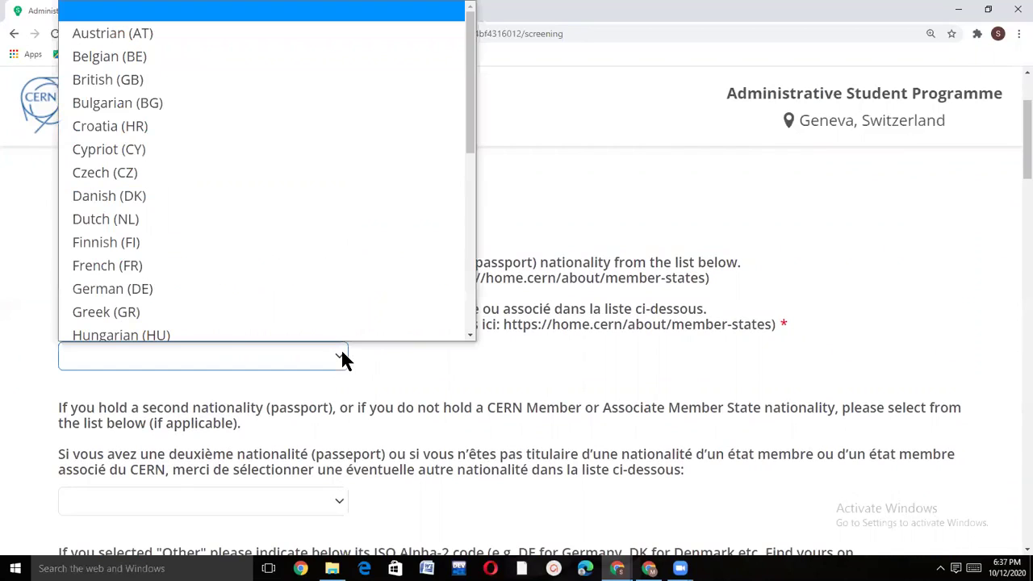
pyautogui.moveTo(464, 149); pyautogui.dragTo(459, 215)
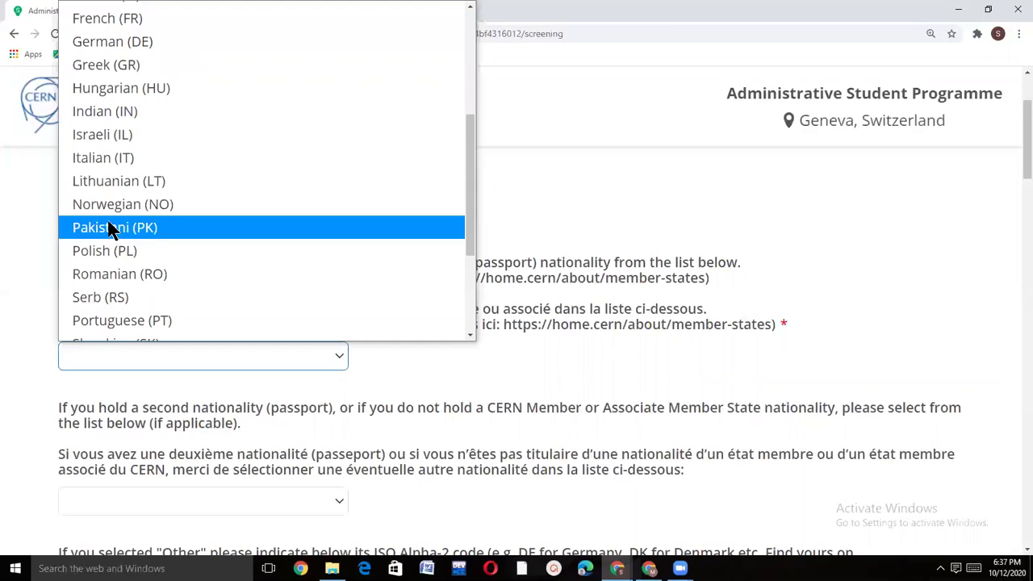
pyautogui.click(220, 241)
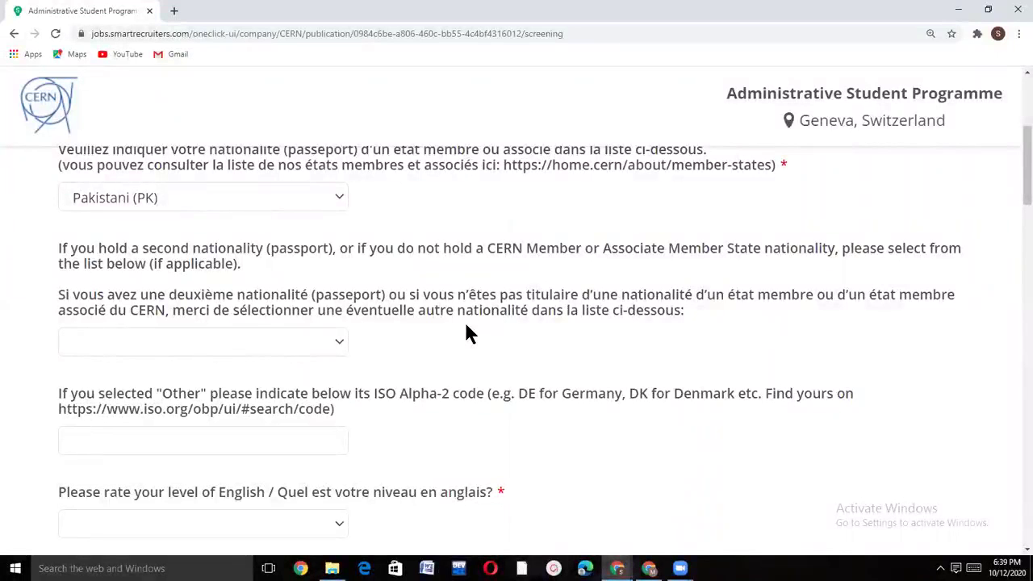
# - Look through the second-nationality options down to Other without choosing one, and view the ISO Alpha-2 code question
pyautogui.click(340, 343)
pyautogui.scroll(-1, 362, 49)
pyautogui.moveTo(361, 50); pyautogui.dragTo(154, 327)
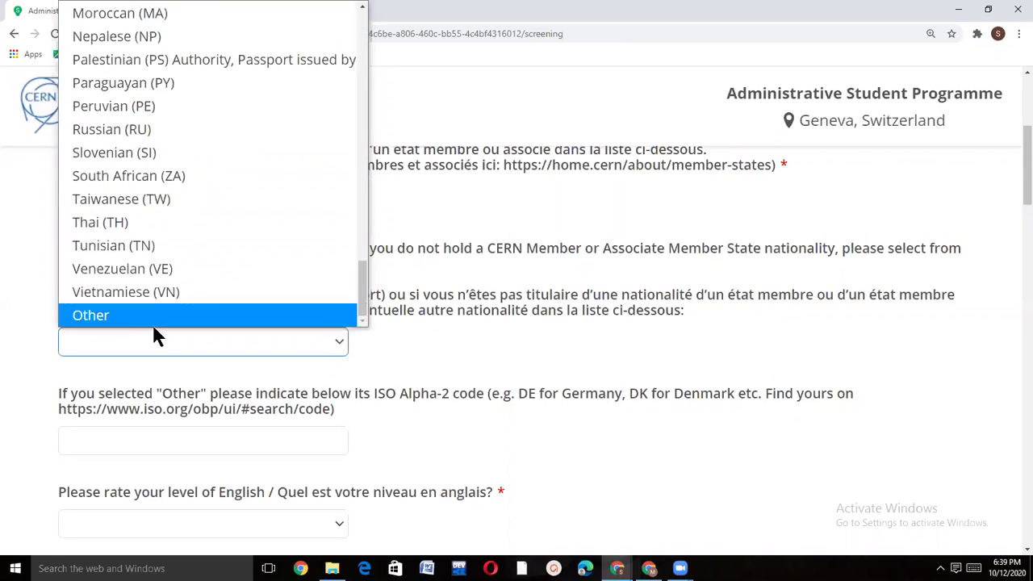
pyautogui.click(457, 356)
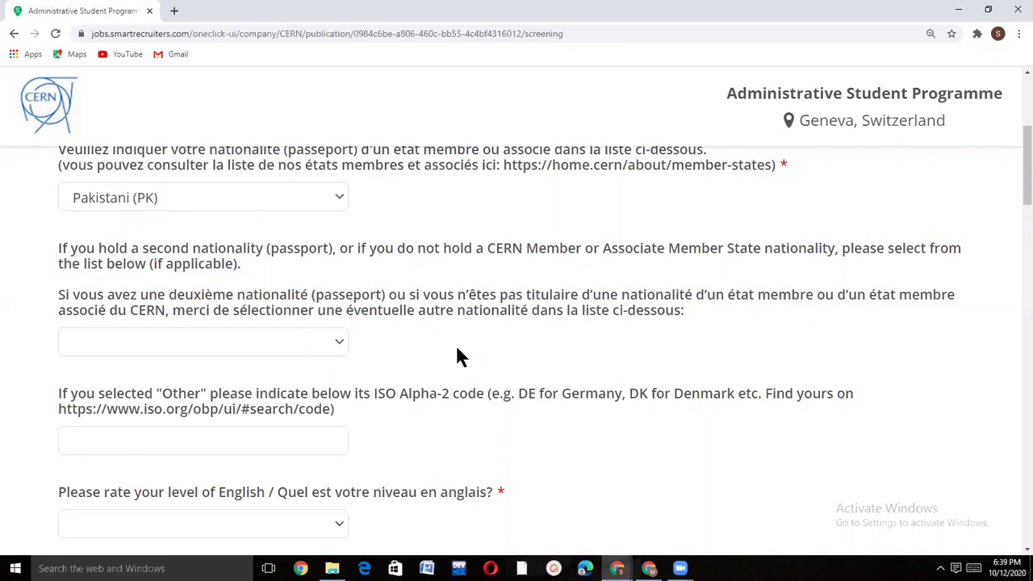
pyautogui.scroll(-1, 455, 343)
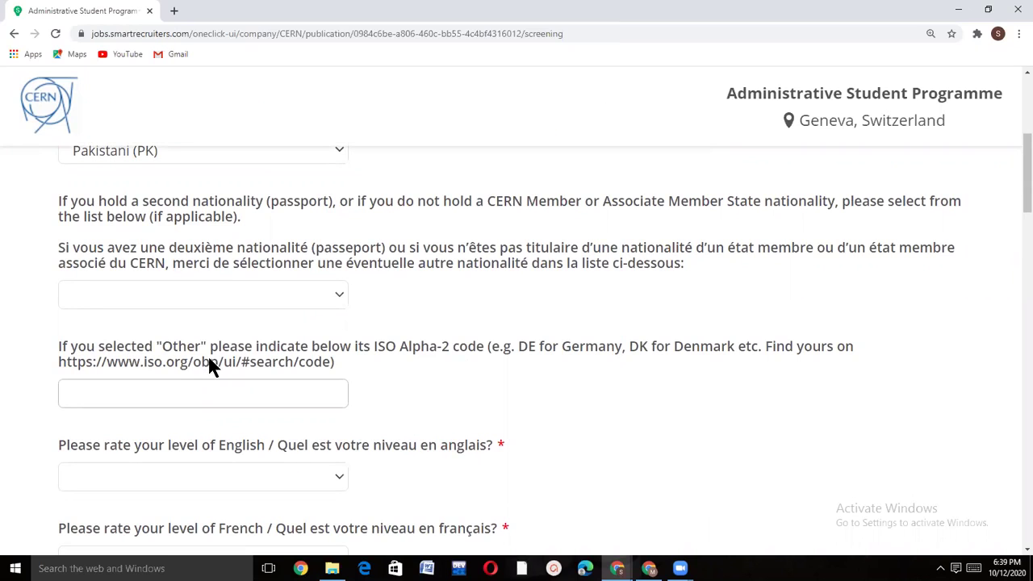
# - Rate the applicant's level of English as B2 - Independent user
pyautogui.scroll(-2, 515, 436)
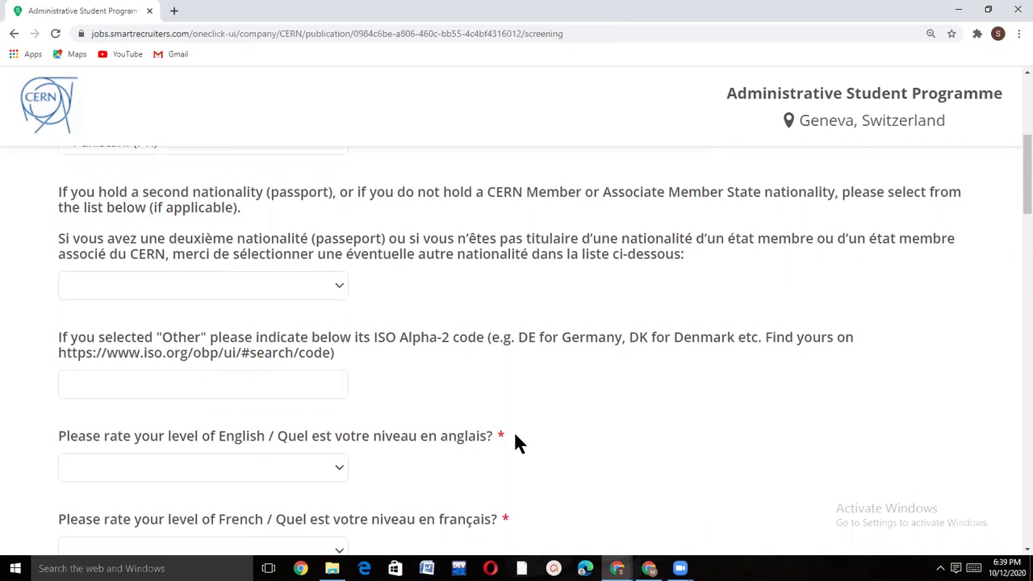
pyautogui.scroll(-1, 516, 436)
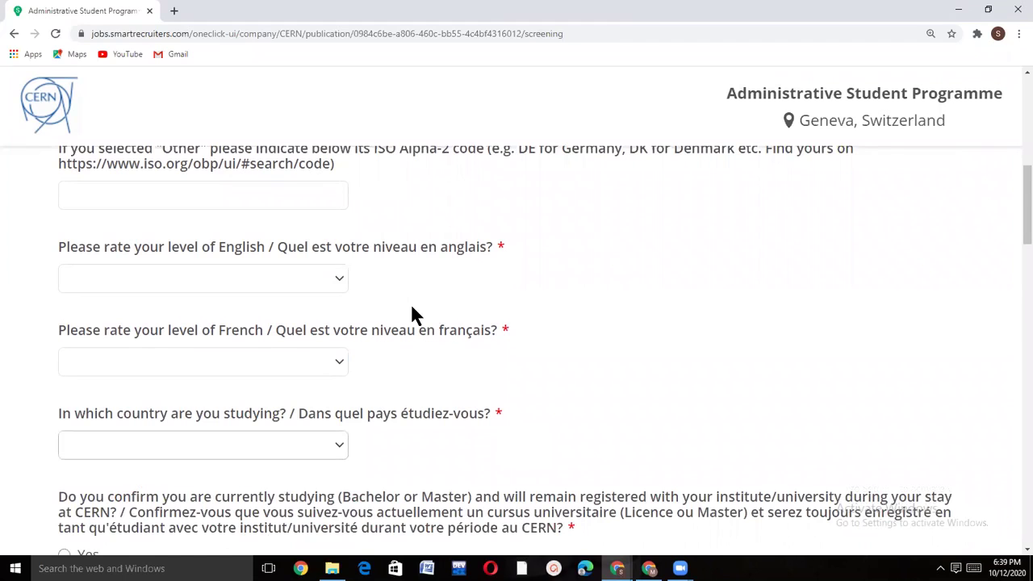
pyautogui.click(339, 279)
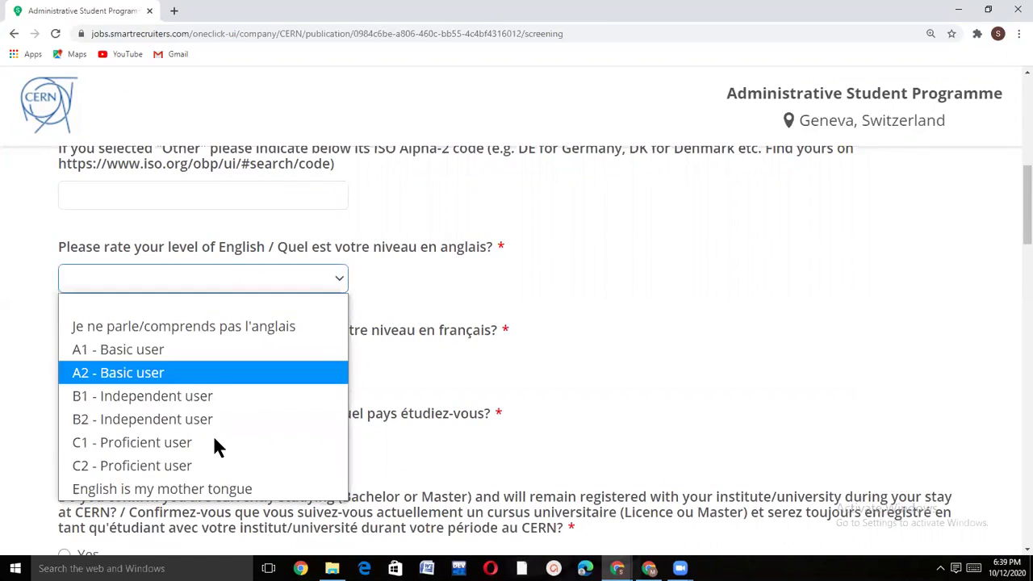
pyautogui.click(174, 419)
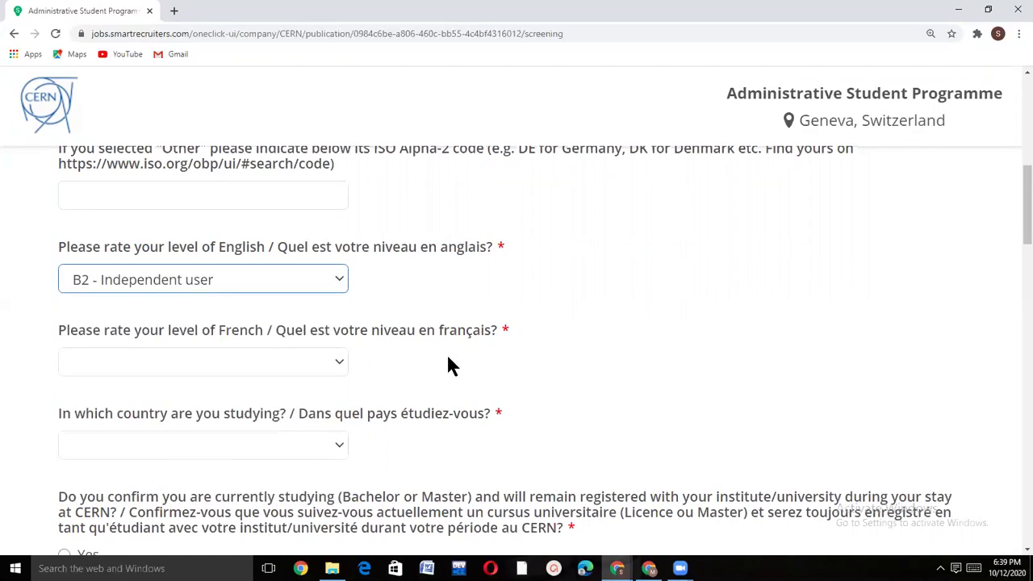
# - Set the French level to "I don't speak/understand French" and choose Pakistan as the country of study
pyautogui.scroll(-1, 447, 353)
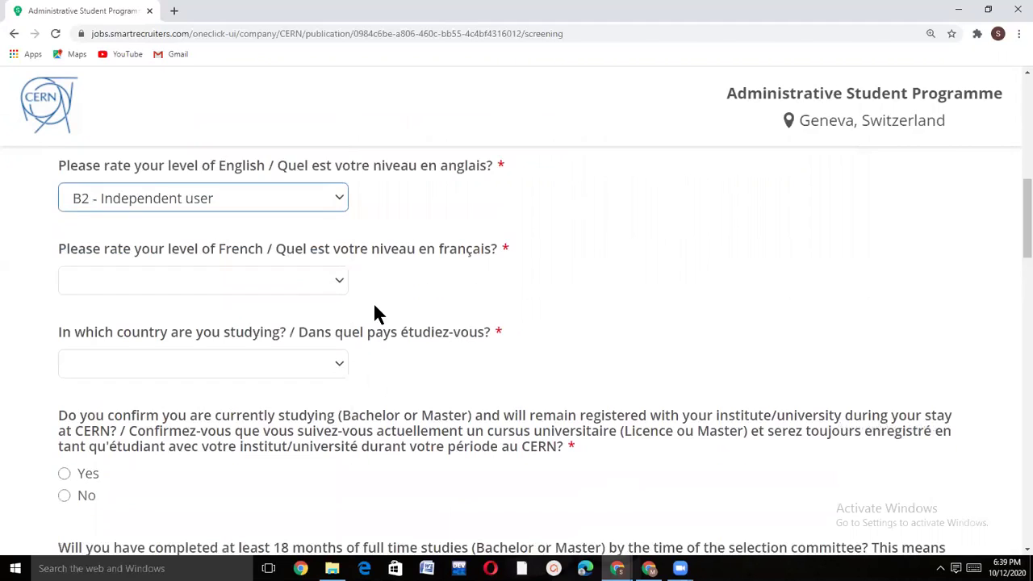
pyautogui.click(342, 282)
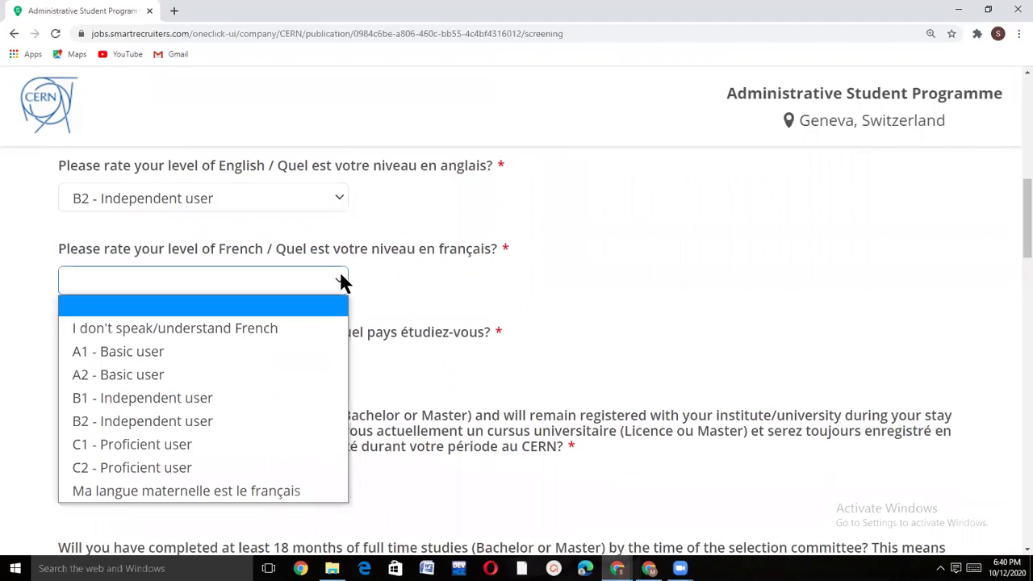
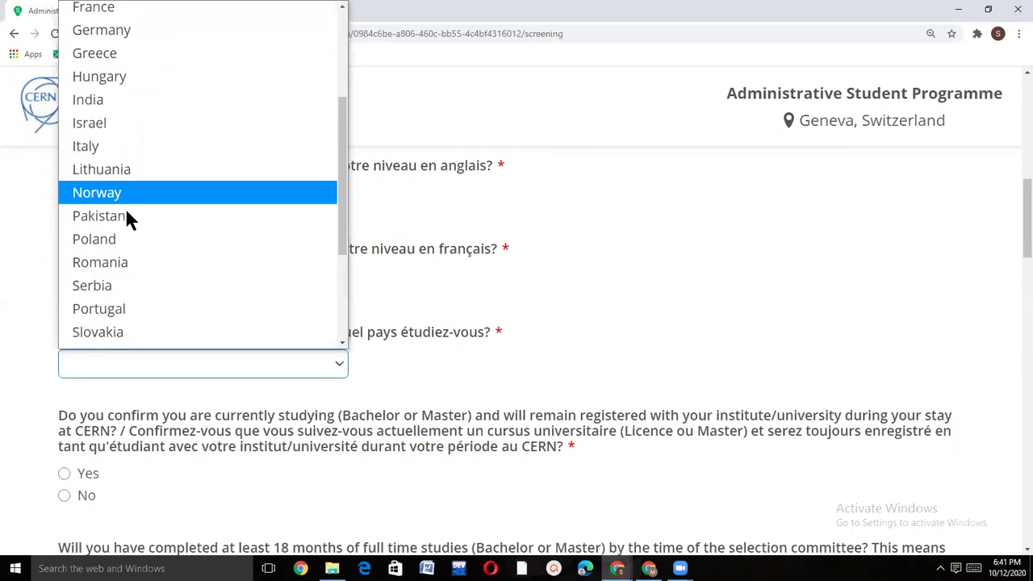
pyautogui.click(119, 216)
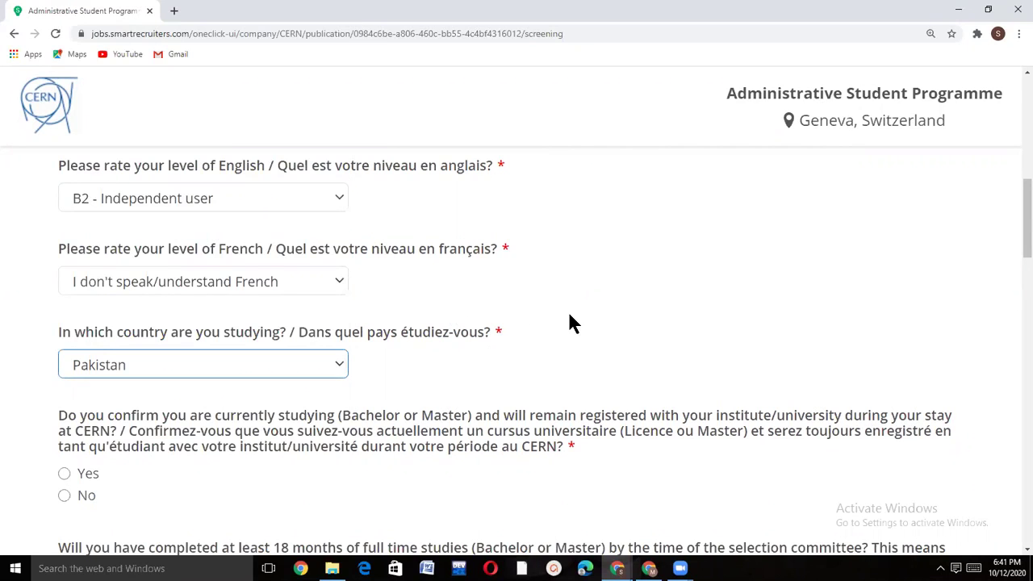
# - Answer Yes to being currently enrolled in studies and Yes to completing at least 18 months of full-time studies
pyautogui.scroll(-3, 569, 315)
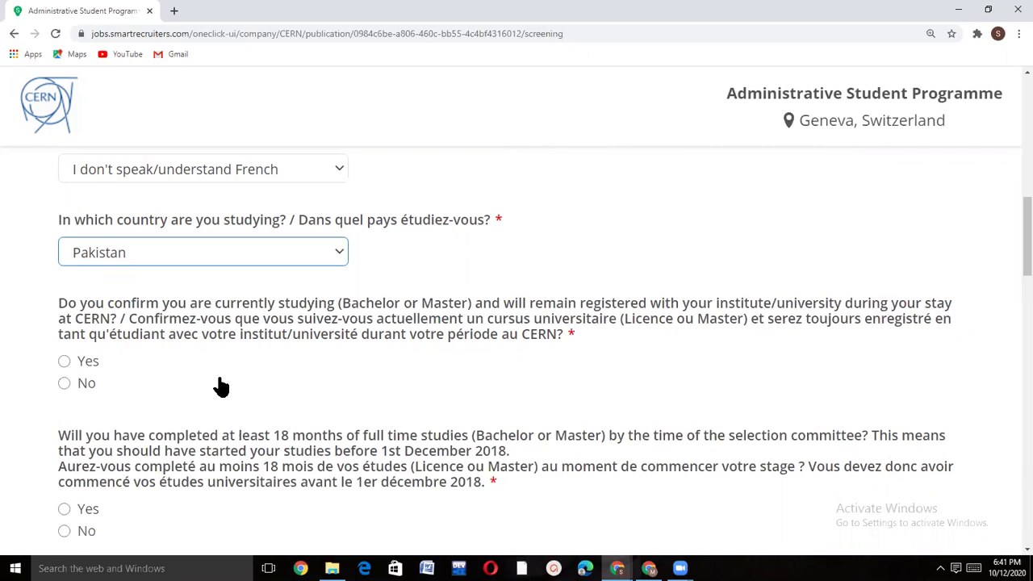
pyautogui.click(63, 361)
pyautogui.scroll(-3, 274, 363)
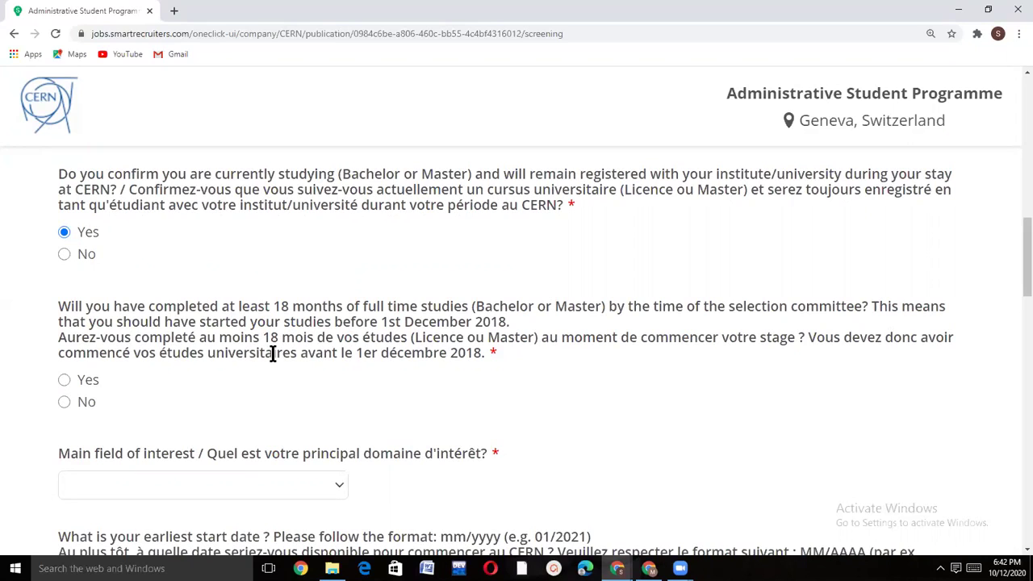
pyautogui.click(64, 380)
# - Select Electrical Engineering as the main field of interest
pyautogui.scroll(-2, 189, 376)
pyautogui.scroll(-1, 191, 379)
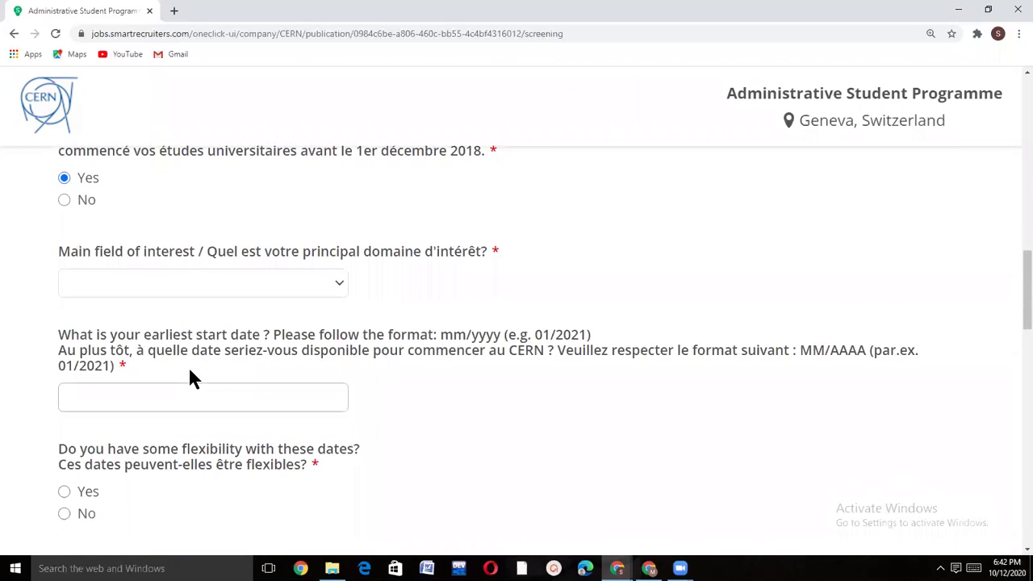
pyautogui.click(339, 283)
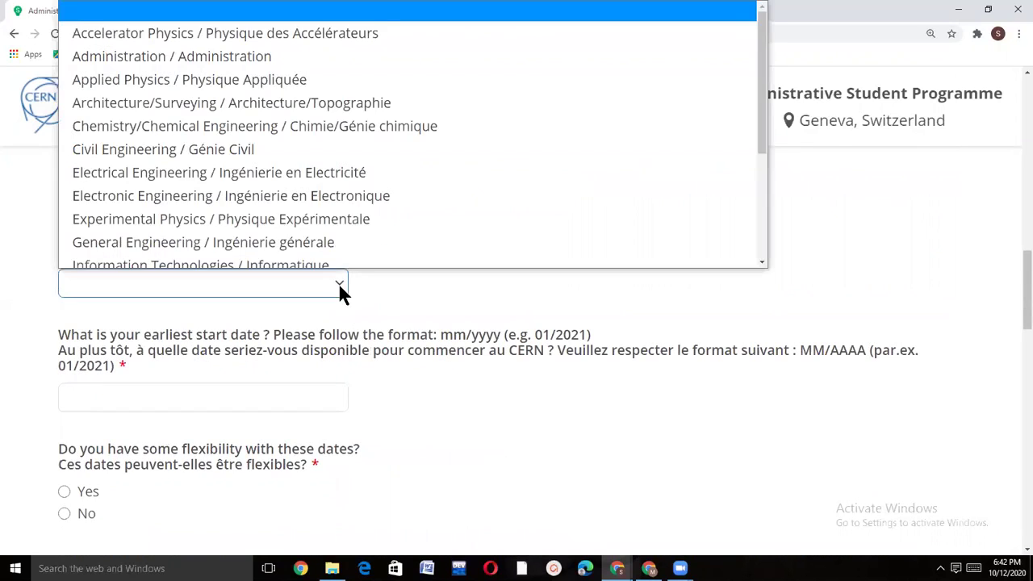
pyautogui.click(339, 164)
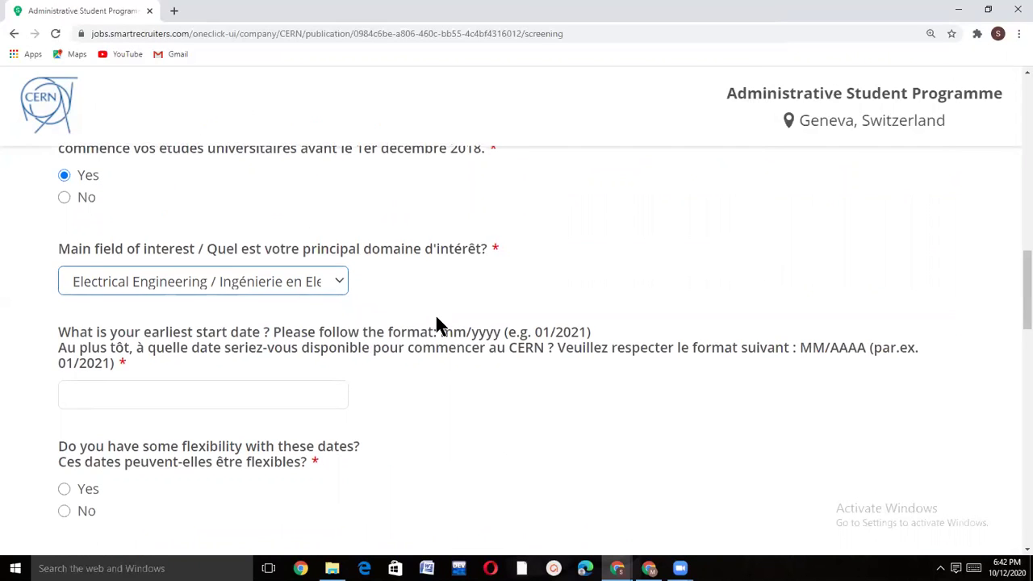
# - Enter "January, 2011" as the earliest start date and answer Yes to flexibility with the dates
pyautogui.scroll(-1, 436, 319)
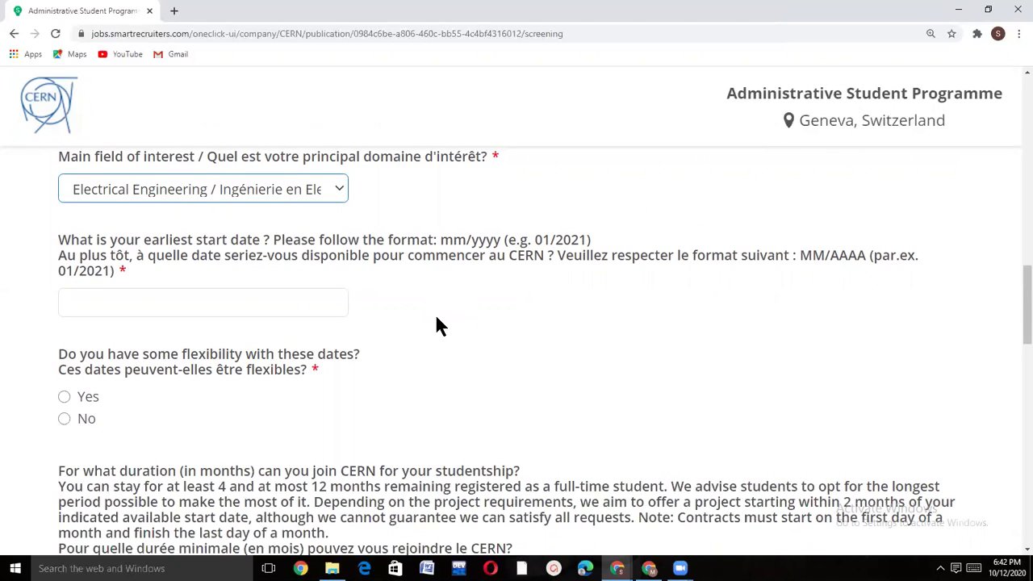
pyautogui.click(200, 303)
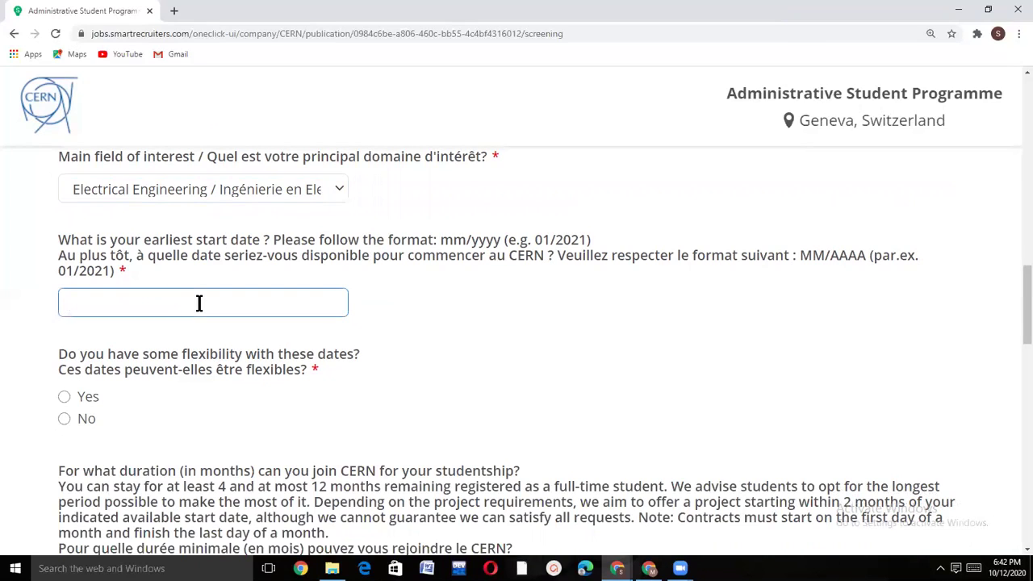
pyautogui.write('January, 2011')
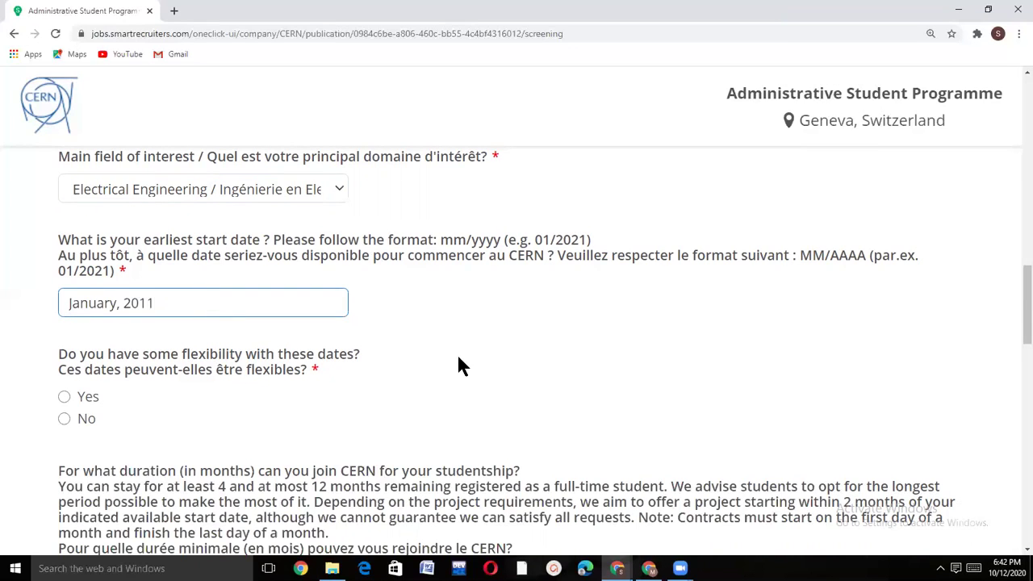
pyautogui.scroll(-1, 465, 363)
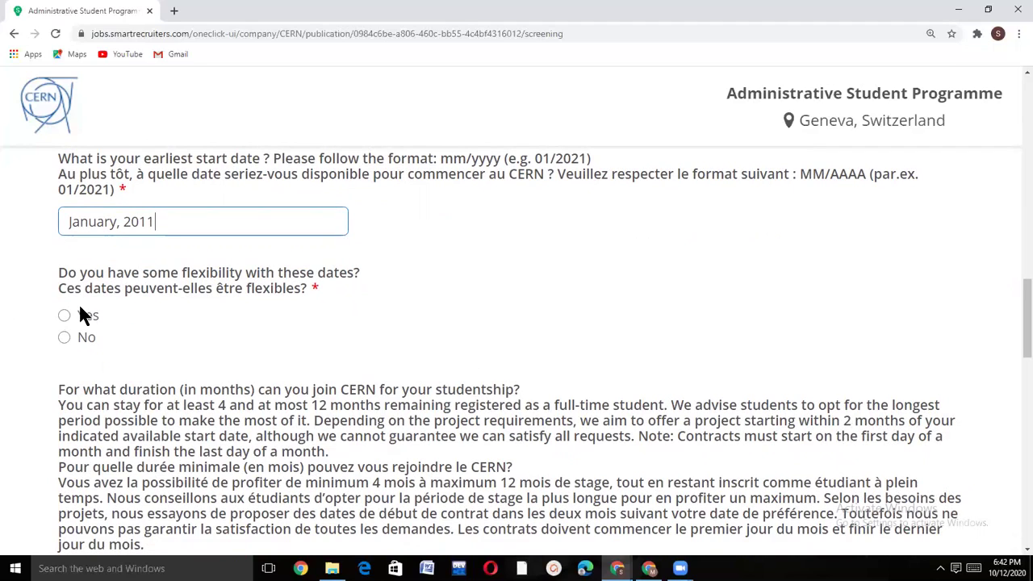
pyautogui.click(226, 327)
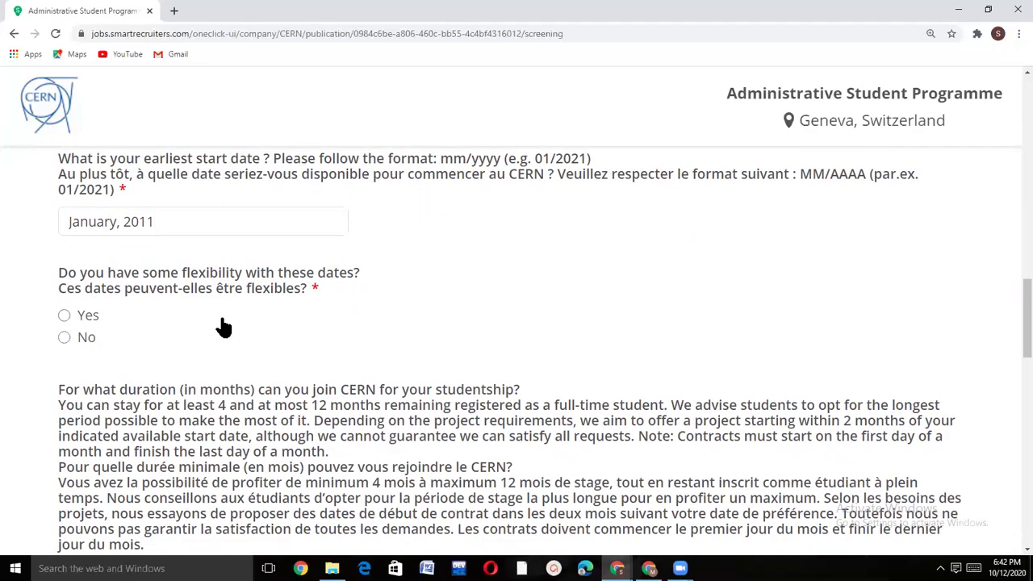
pyautogui.click(63, 316)
# - Set the studentship duration to 11 months
pyautogui.scroll(-2, 369, 325)
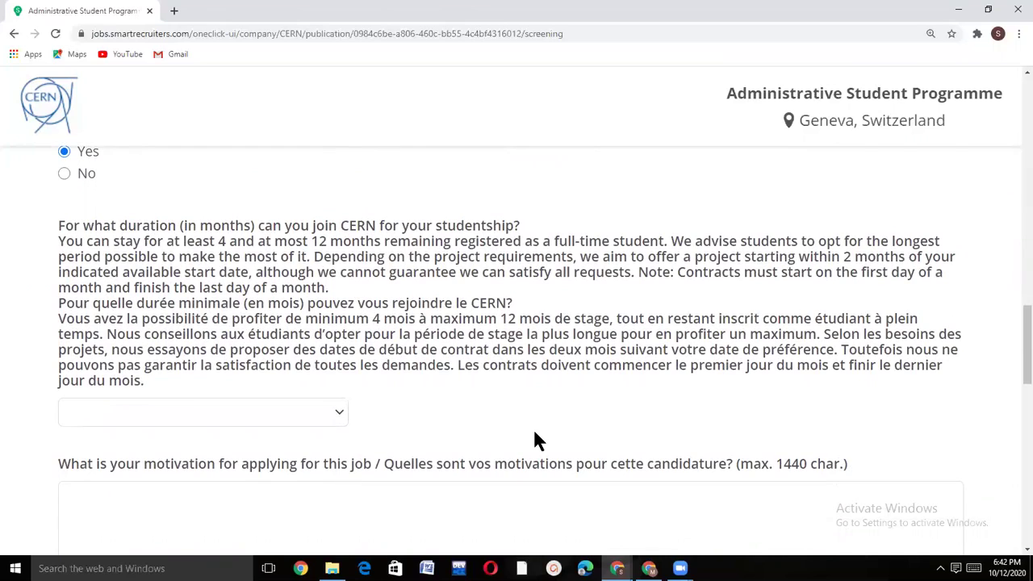
pyautogui.click(339, 413)
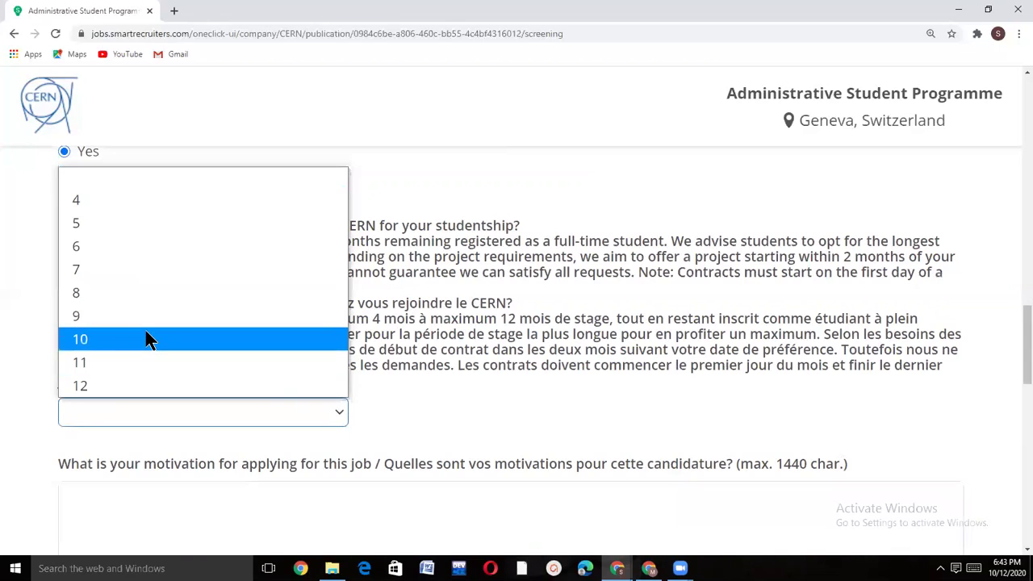
pyautogui.click(141, 363)
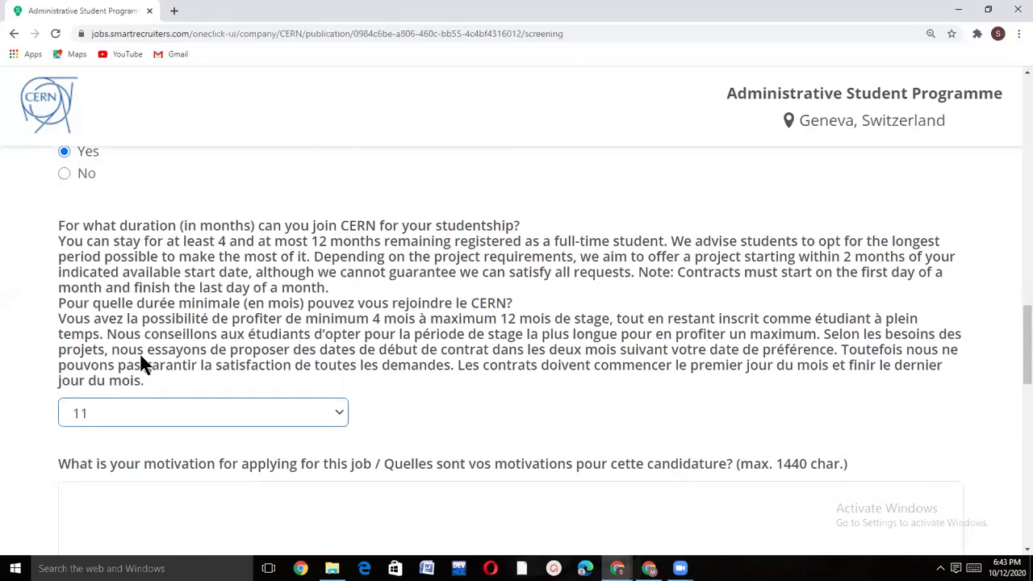
# - Leave the motivation and additional attachments empty, and answer No to having worked at CERN before
pyautogui.scroll(-2, 512, 398)
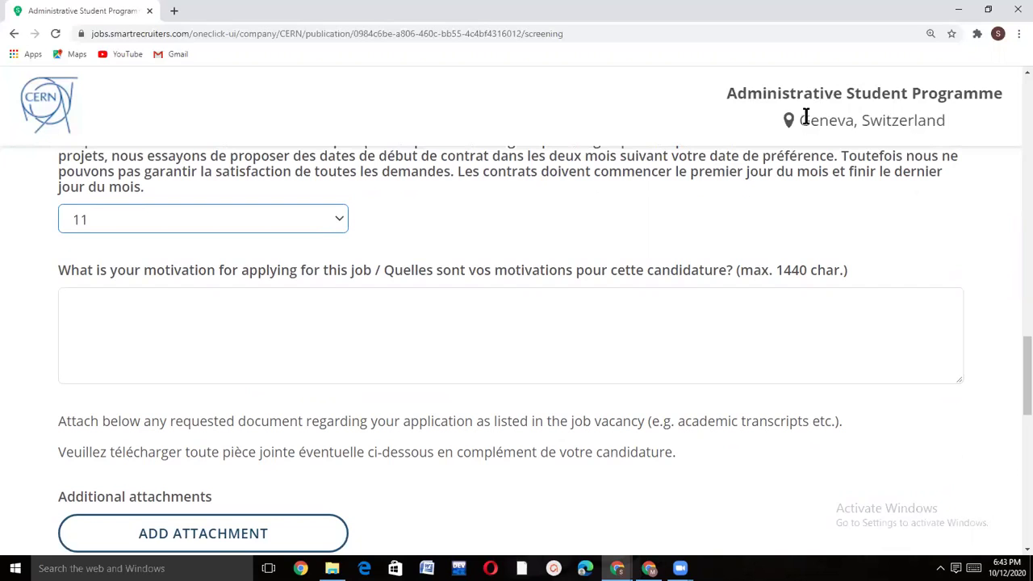
pyautogui.scroll(-3, 805, 116)
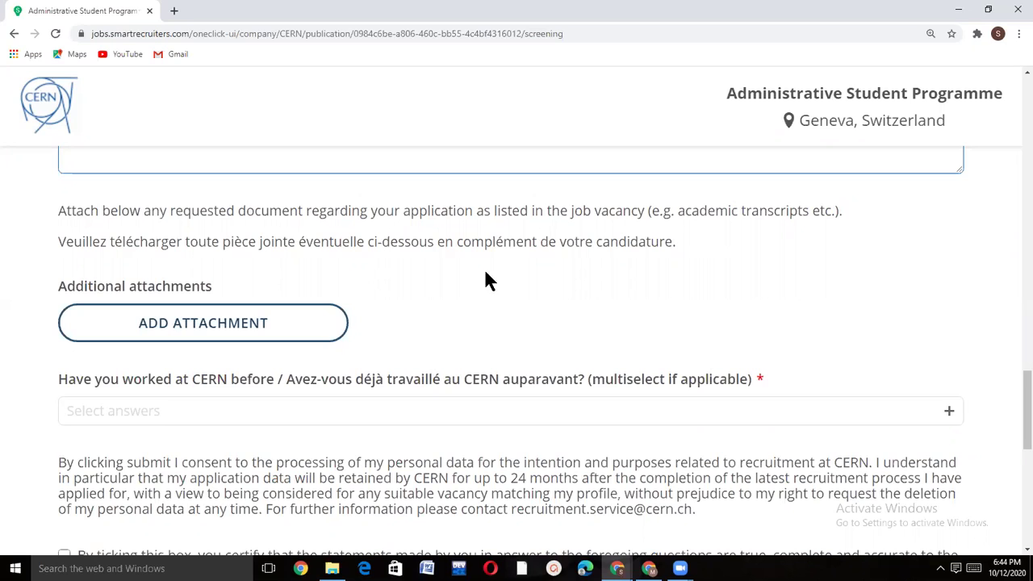
pyautogui.click(194, 413)
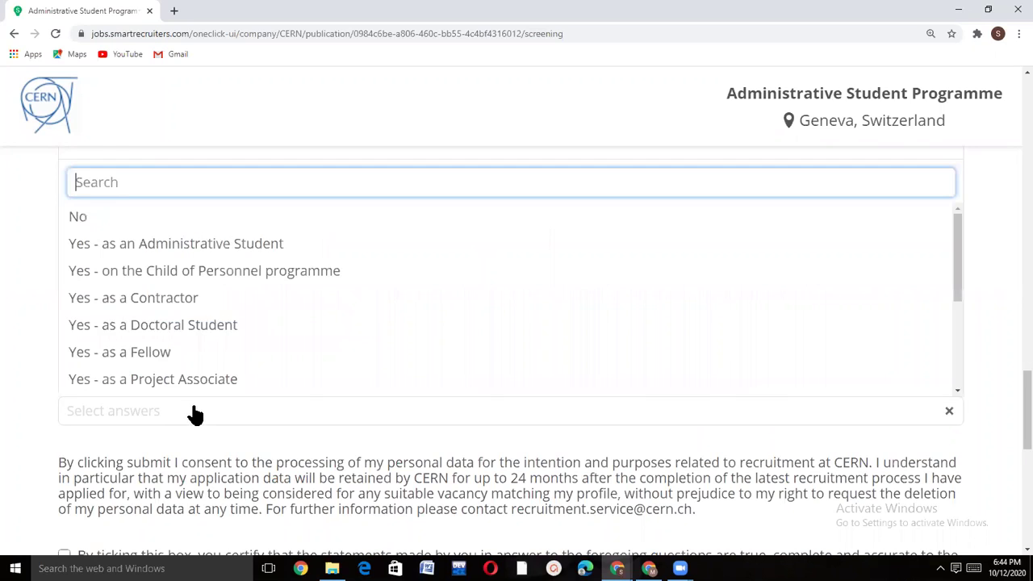
pyautogui.click(132, 217)
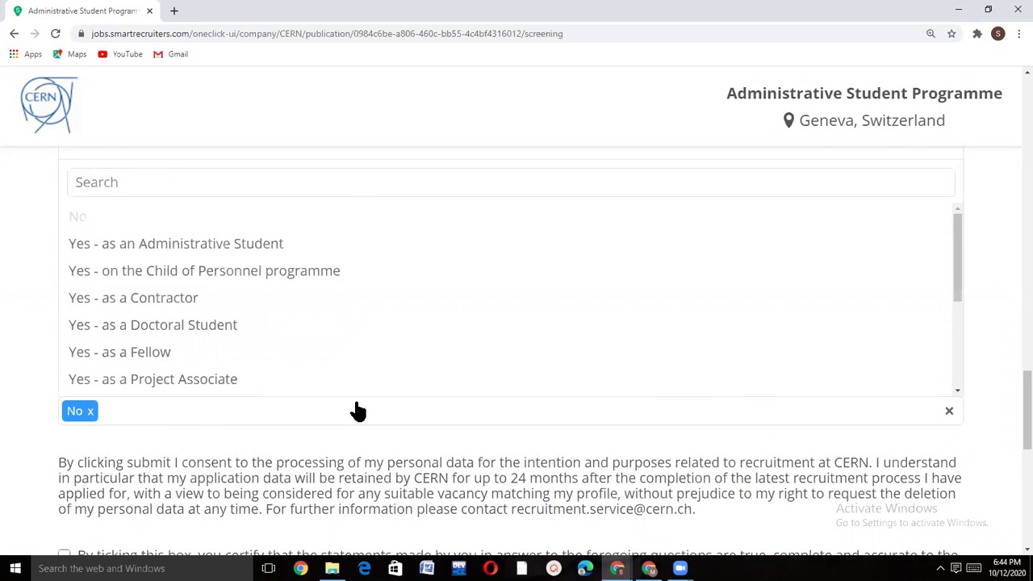
pyautogui.click(372, 444)
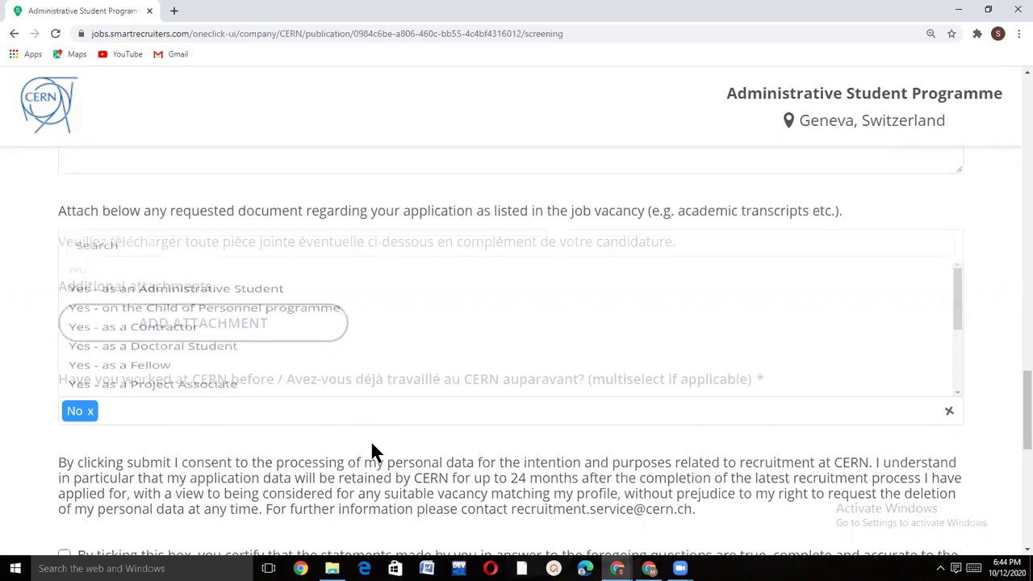
# - Certify that the statements given in the application are true, complete and accurate
pyautogui.scroll(-3, 372, 444)
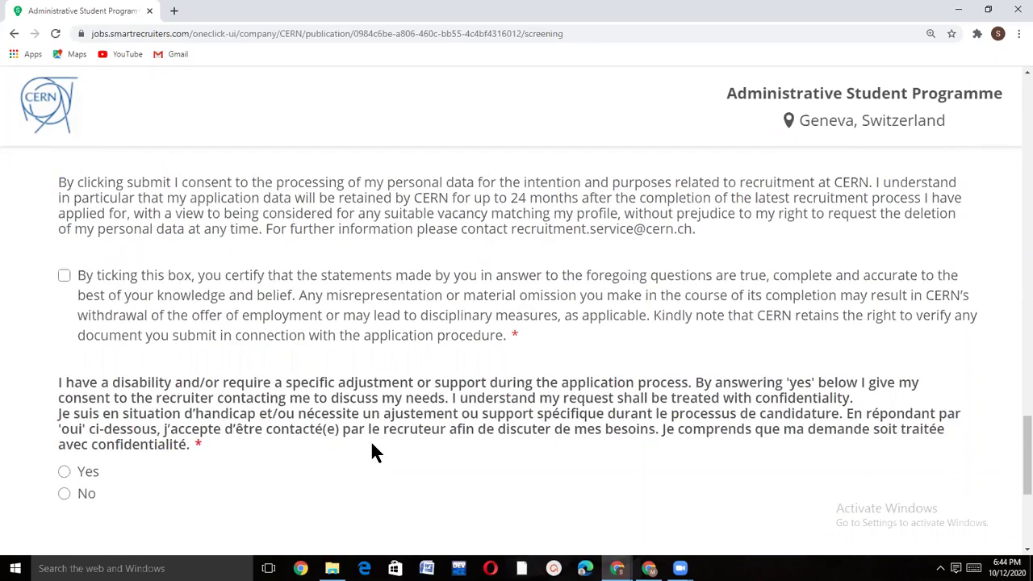
pyautogui.scroll(3, 371, 440)
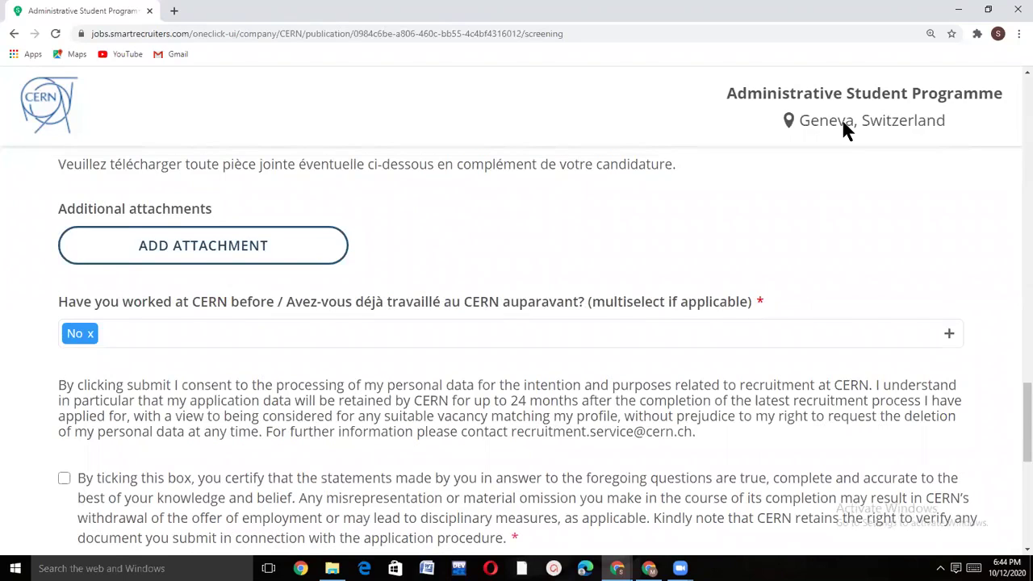
pyautogui.scroll(-2, 842, 121)
pyautogui.click(65, 288)
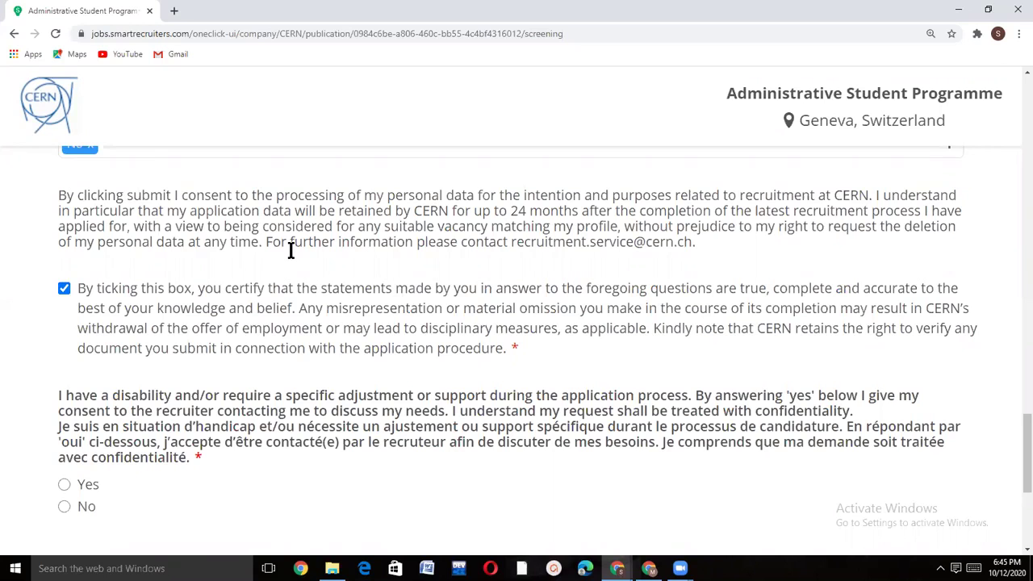
# - Answer No to the disability or adjustment question and declare the CERN privacy policy read and understood
pyautogui.scroll(-2, 291, 251)
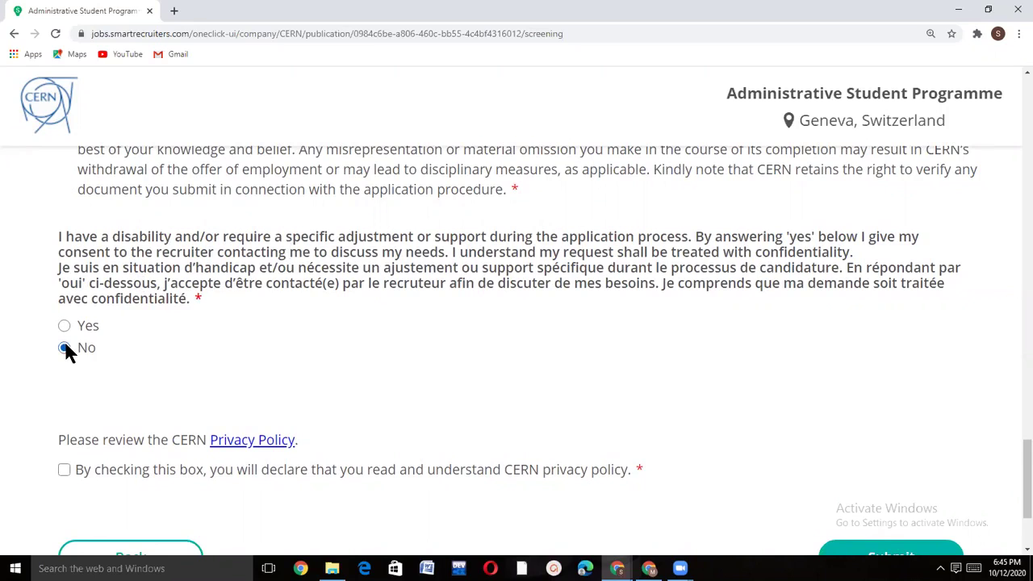
pyautogui.scroll(-1, 407, 395)
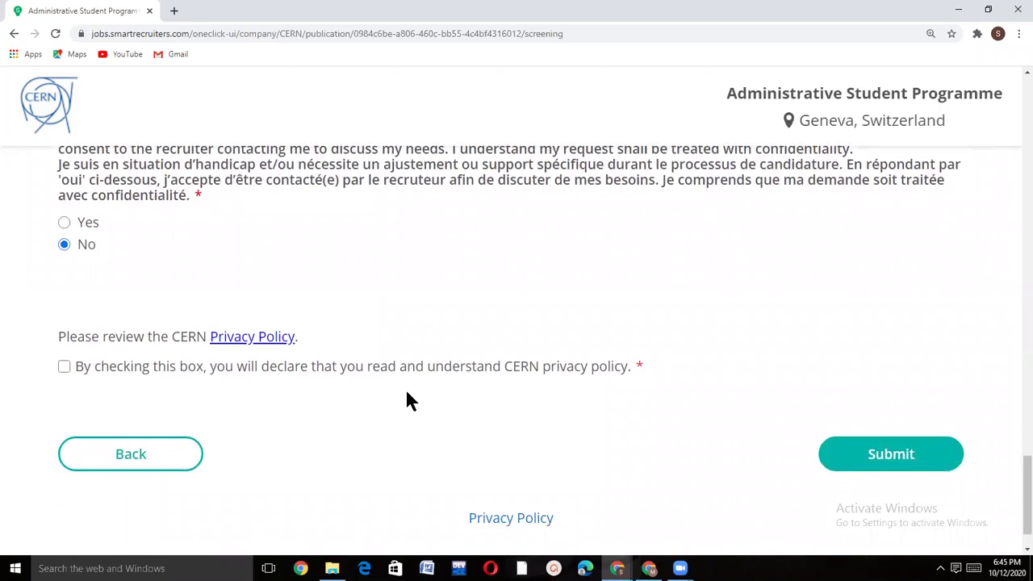
pyautogui.click(64, 367)
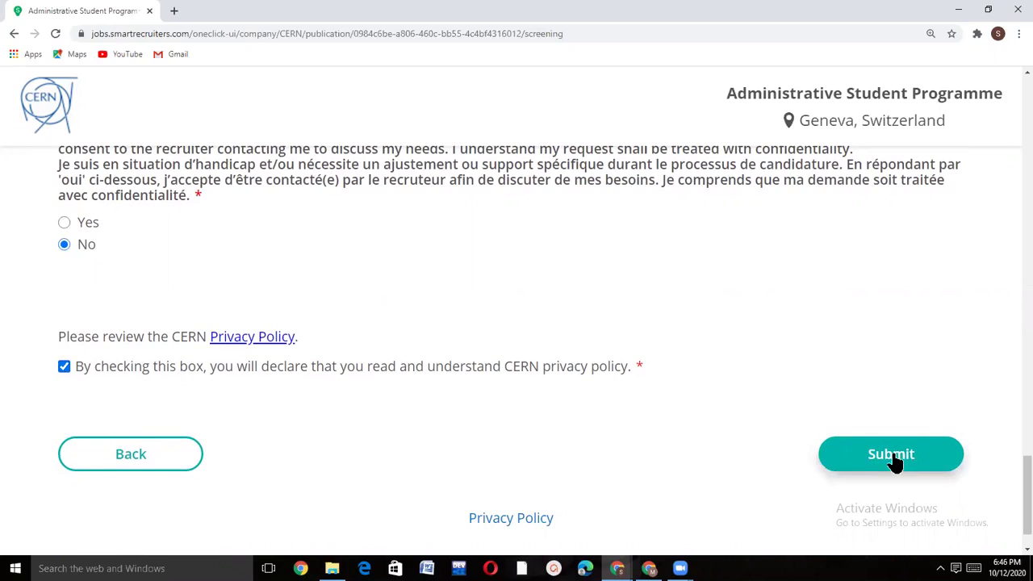